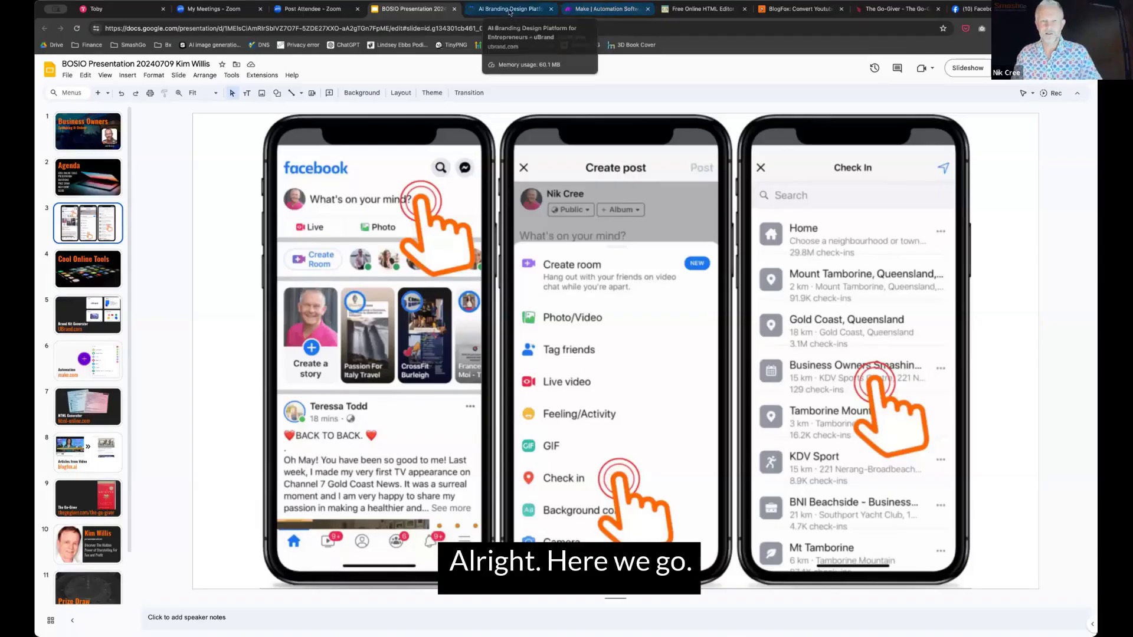
Switch to the uBrand AI Branding Design Platform tab to show its home page
click(510, 12)
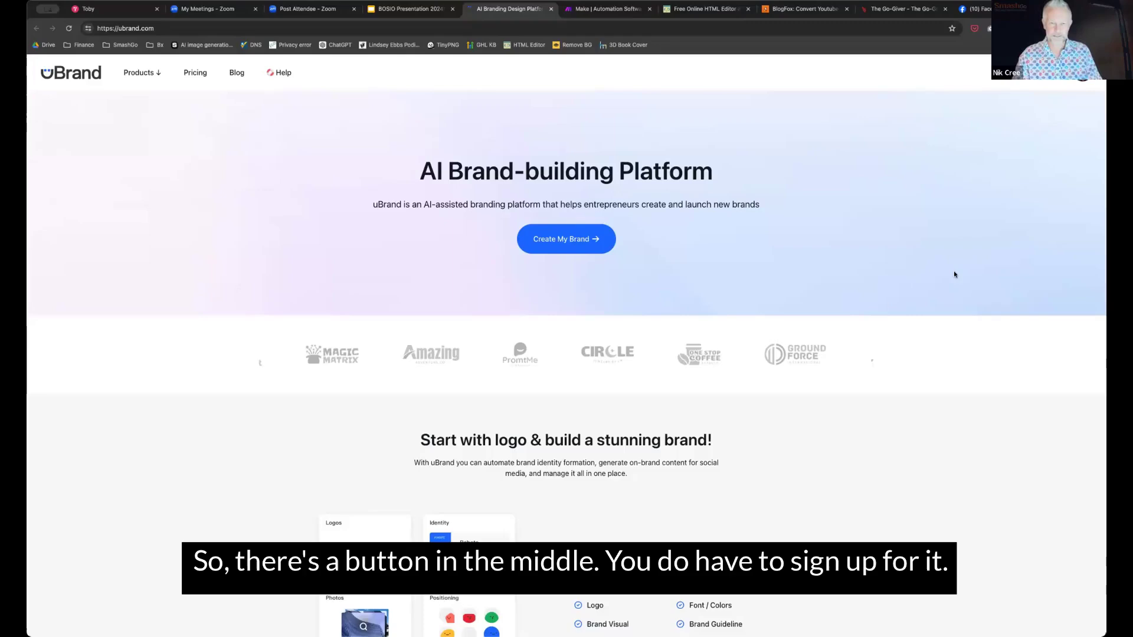
Start a new brand with Create My Brand and choose Make Logo to have AI design it
click(561, 236)
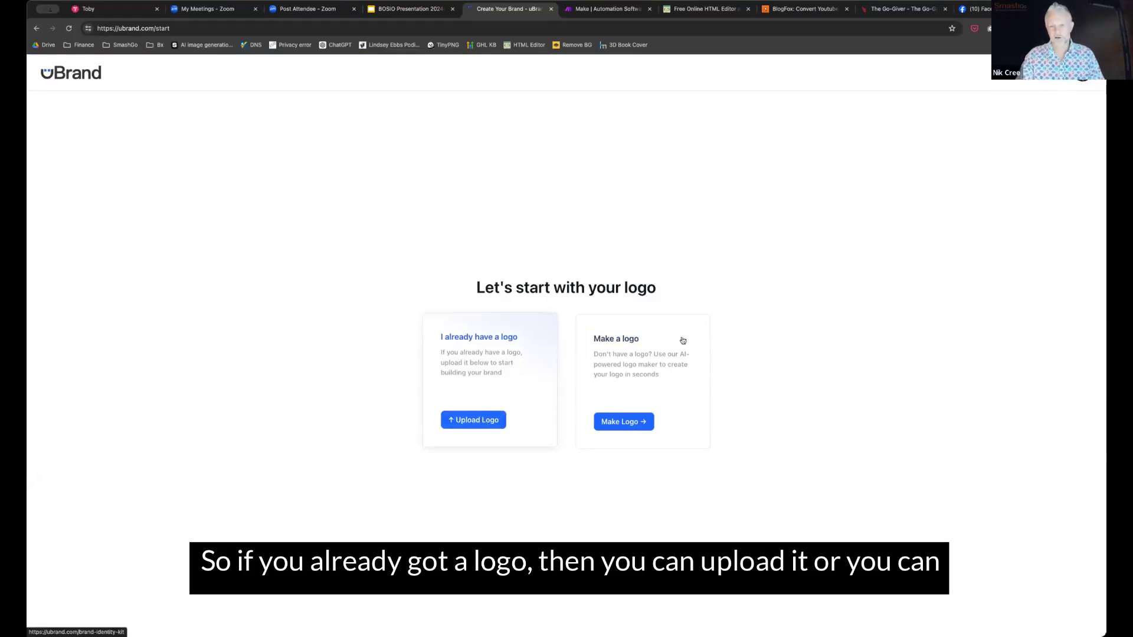
click(623, 420)
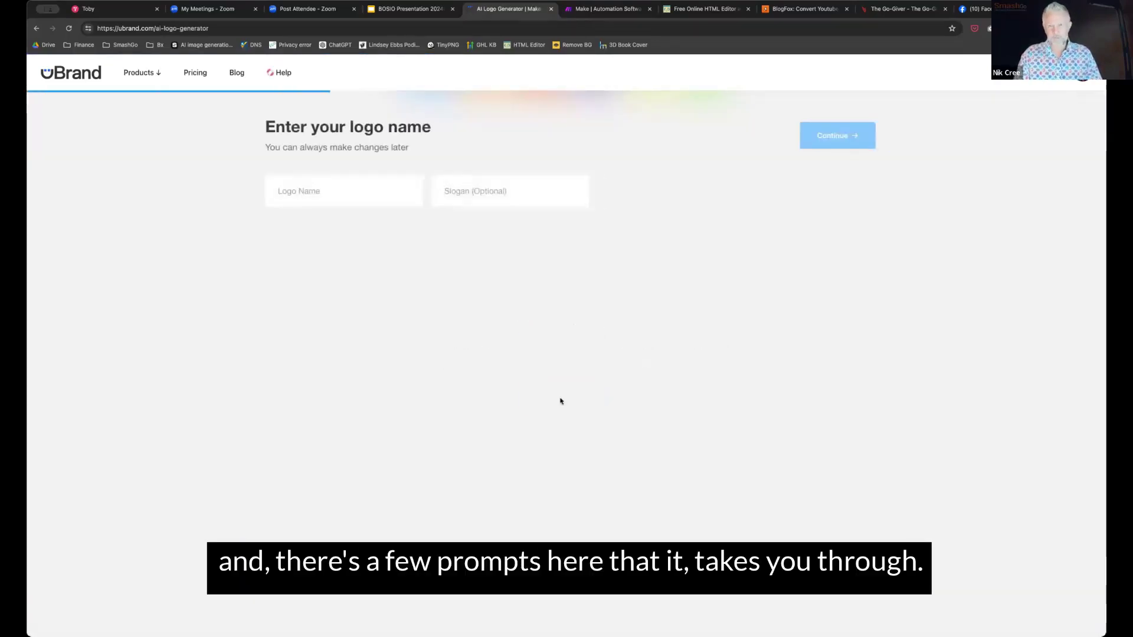
Enter logo name 'Story Sells Co' and slogan 'Crafting better experiences', then continue to colour schemes
click(309, 198)
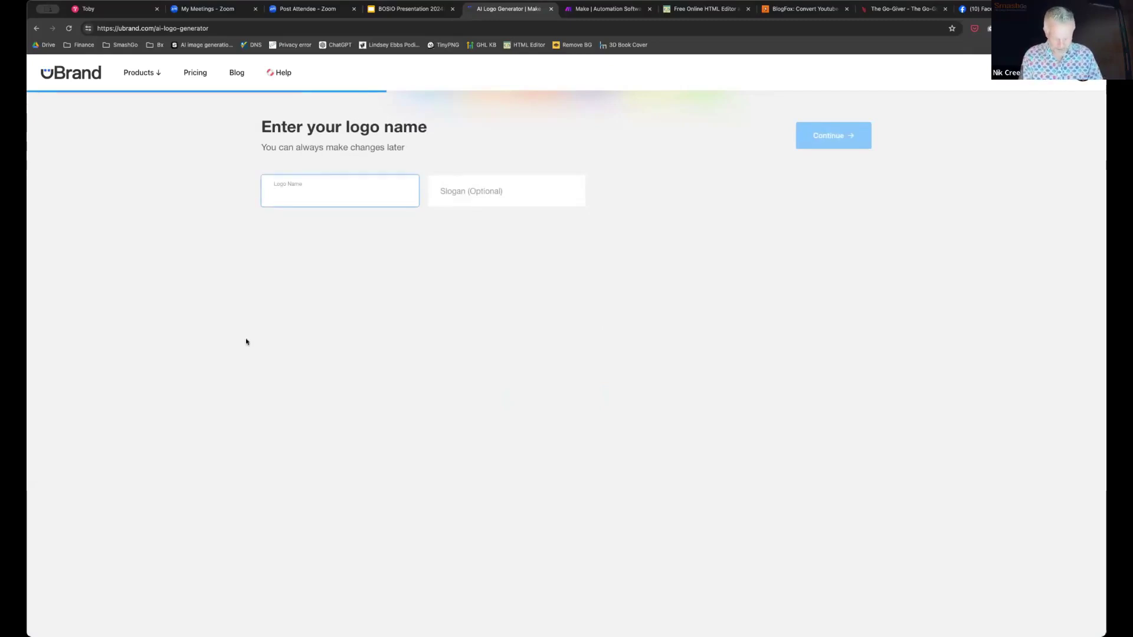
text(Stroy Sel)
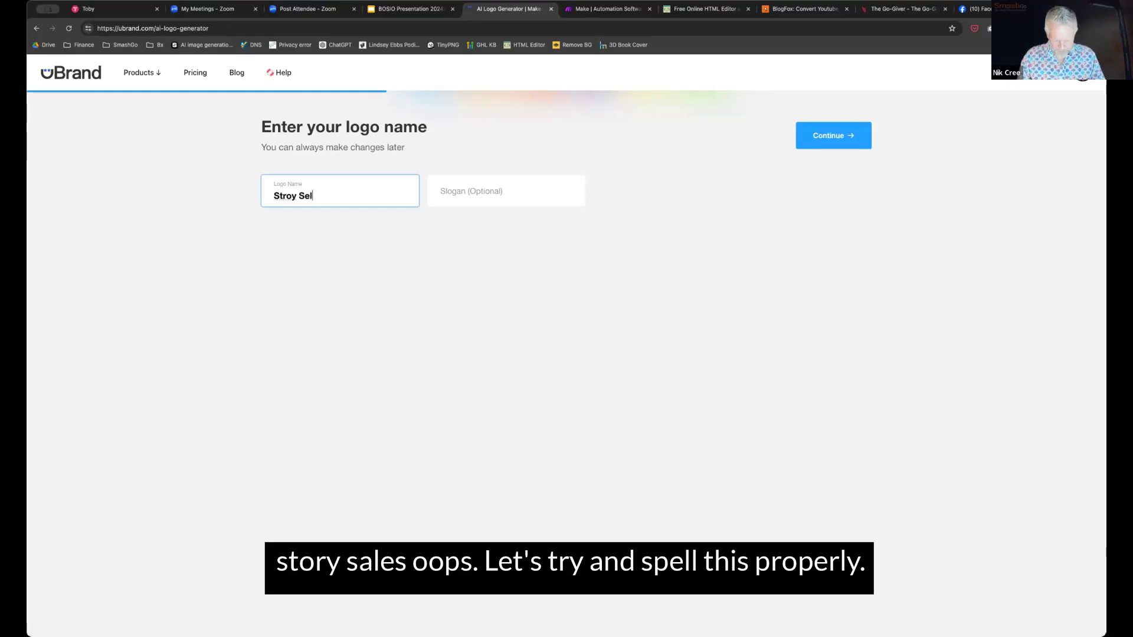
key(BackSpace)
key(BackSpace)
key(BackSpace)
key(BackSpace)
key(BackSpace)
key(BackSpace)
text(ory)
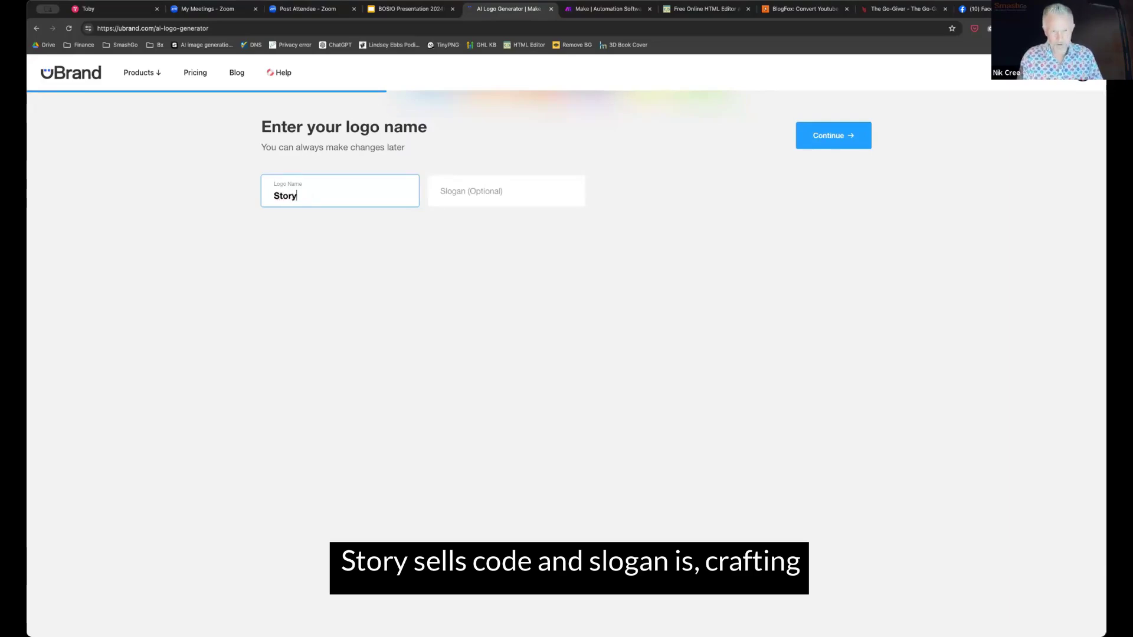
text( Sell)
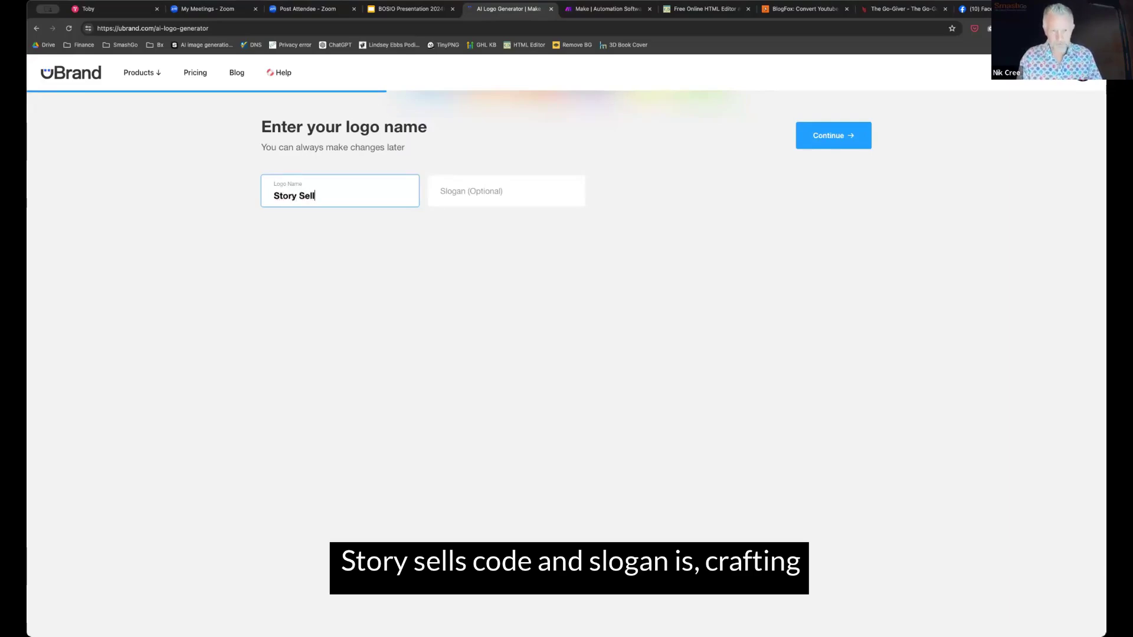
text(s Co)
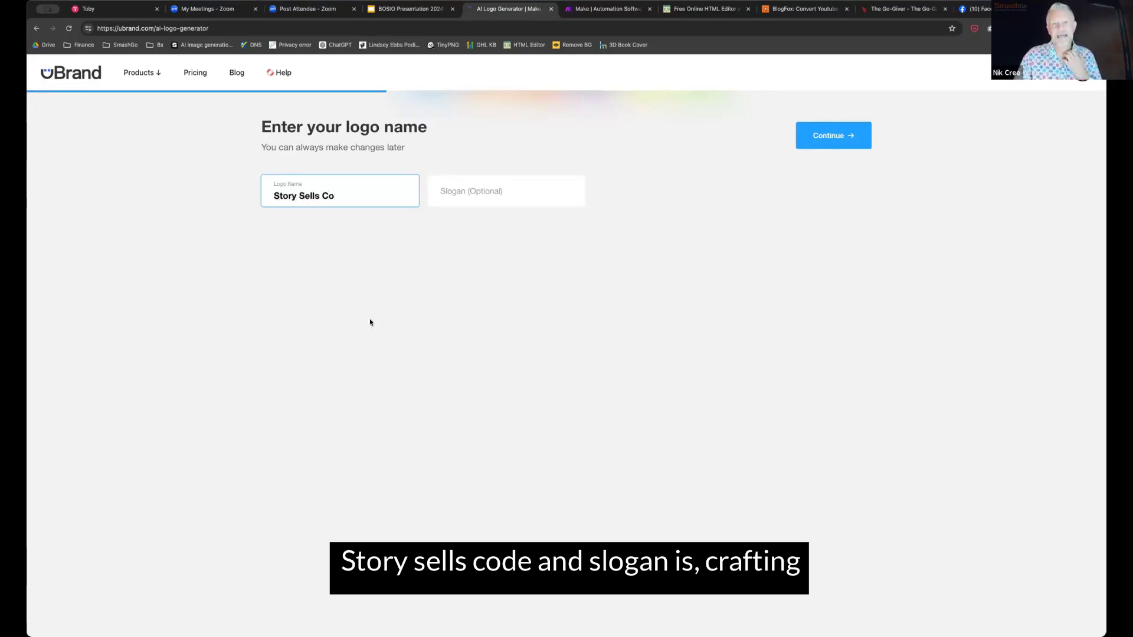
click(449, 187)
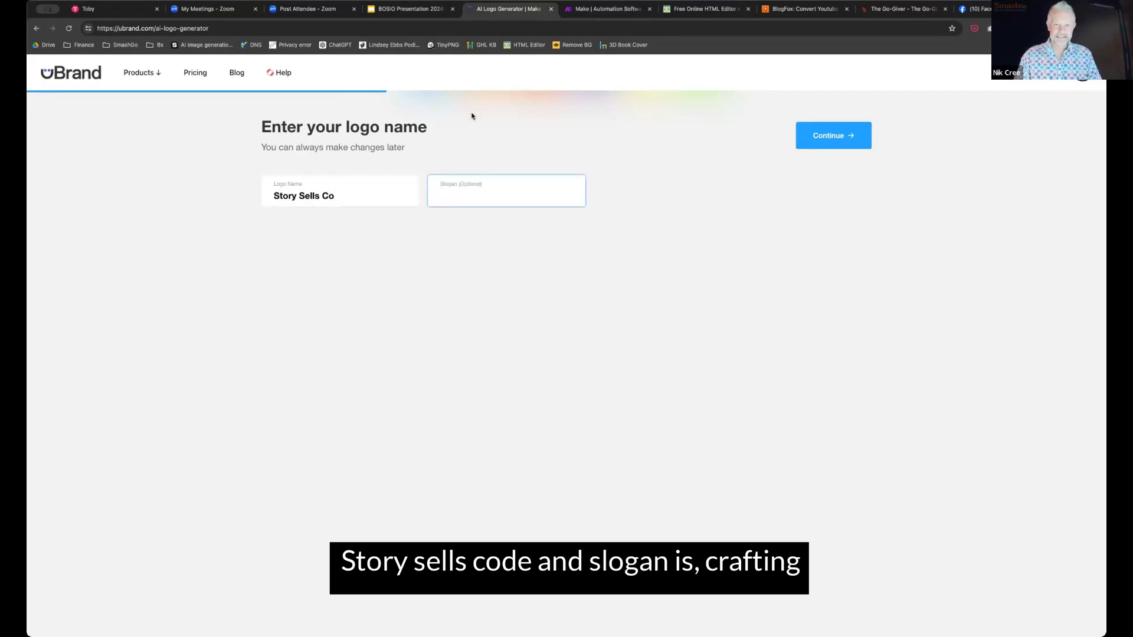
text(Craf)
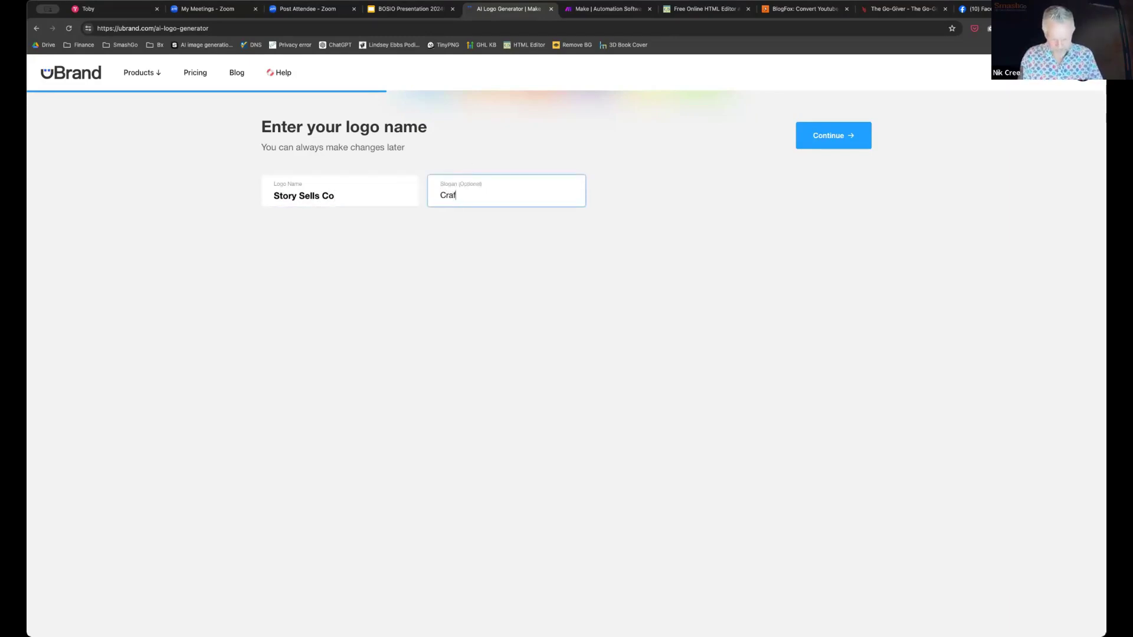
text(ting bet)
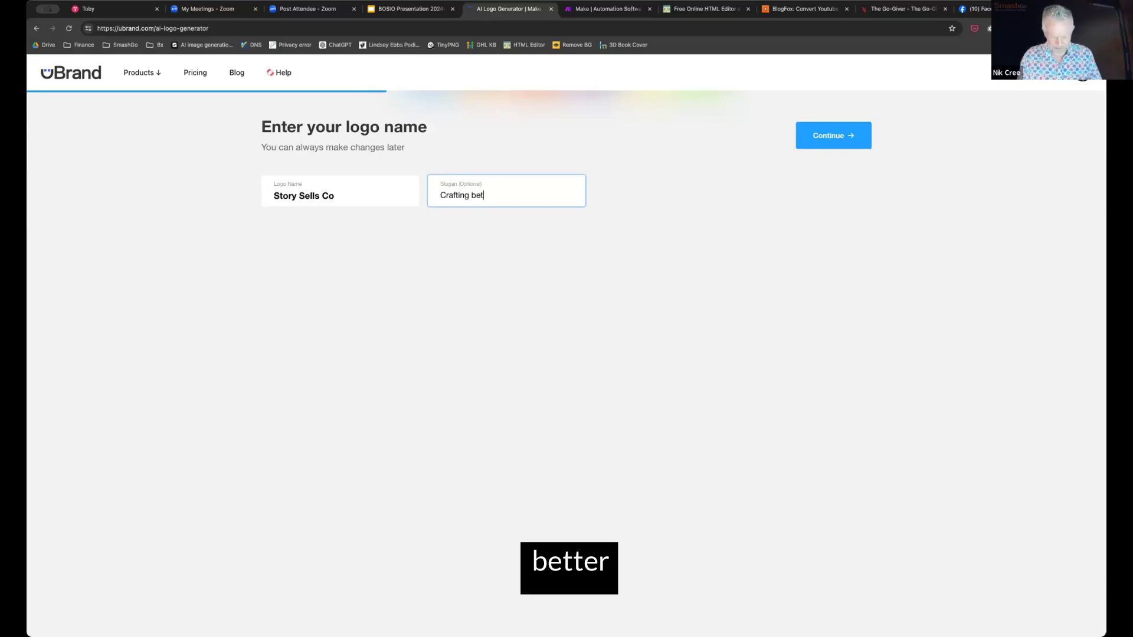
text(ter experiences)
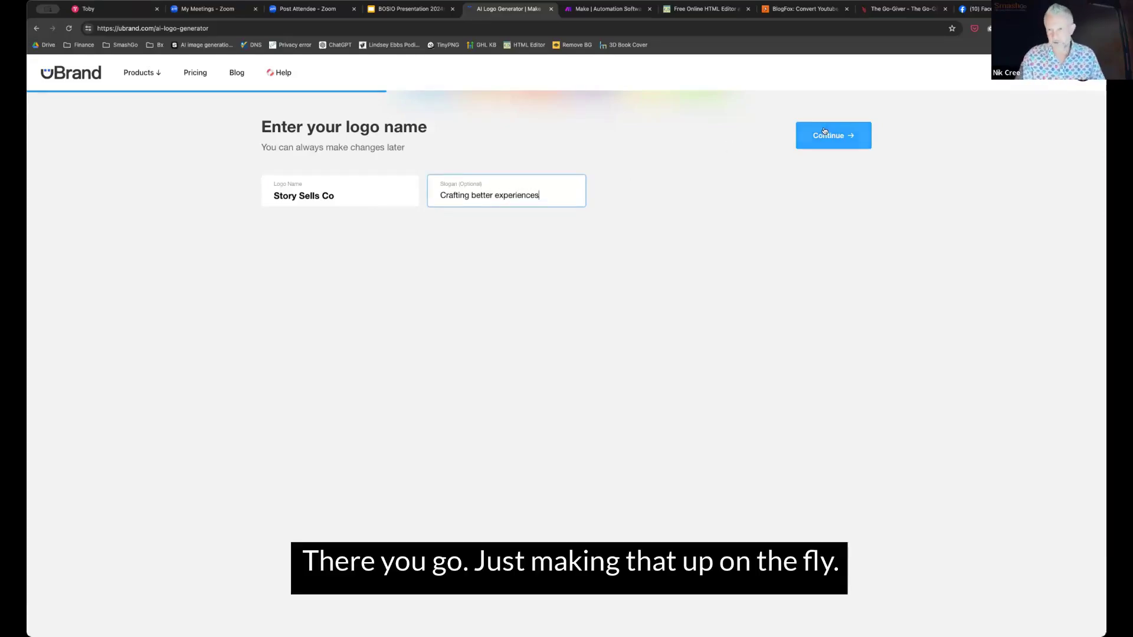
click(824, 134)
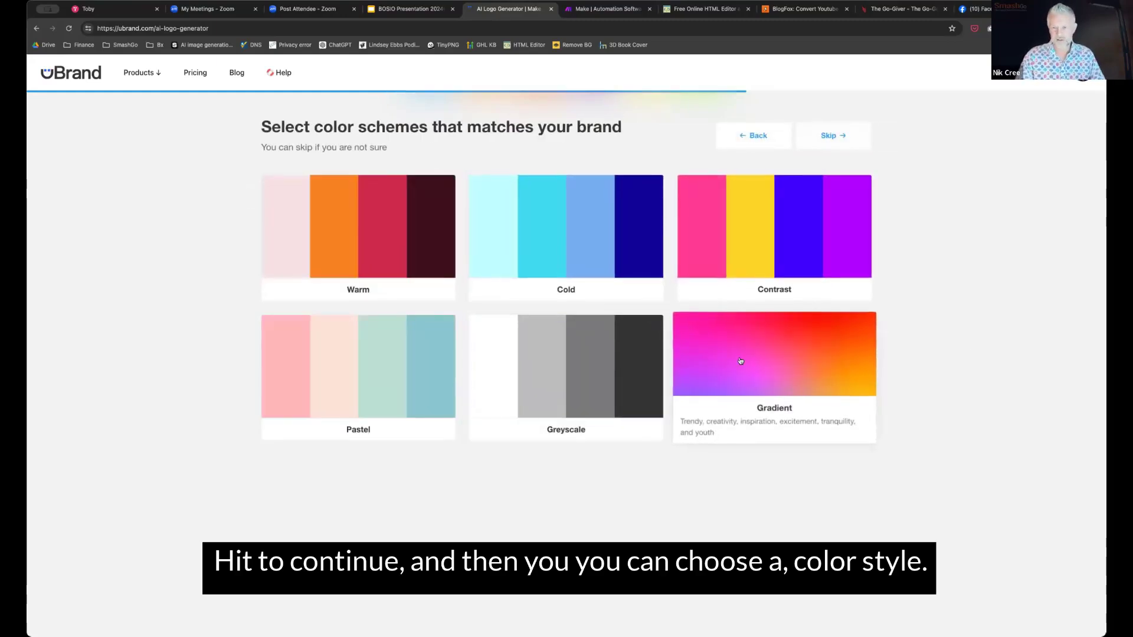
Pick the Contrast colour scheme and Playful font style, then generate the logos
click(755, 214)
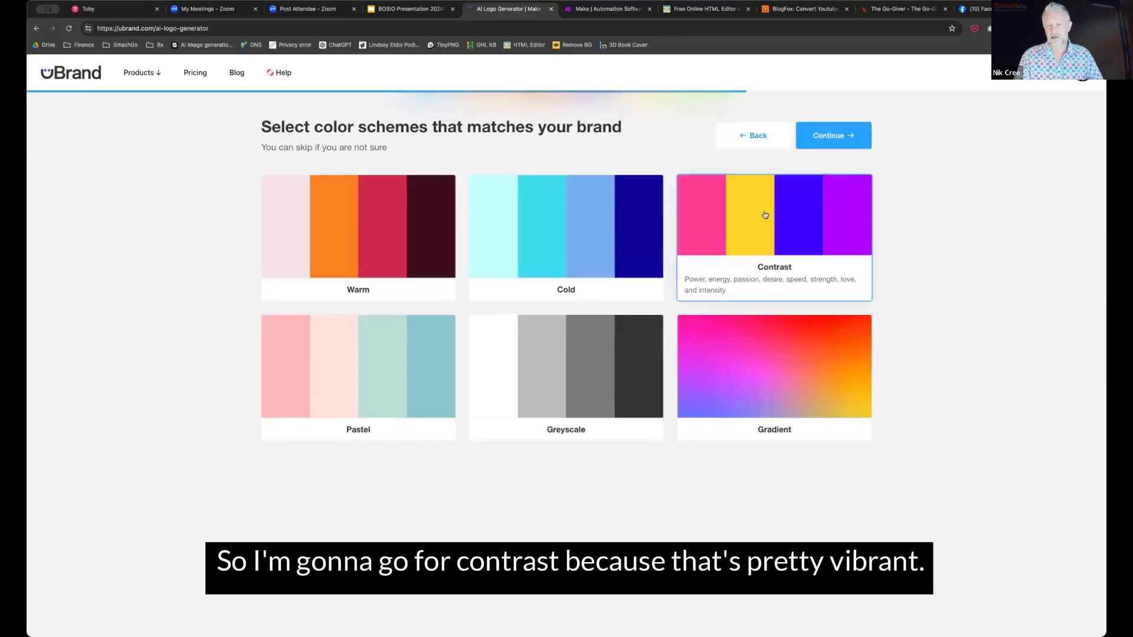
click(827, 136)
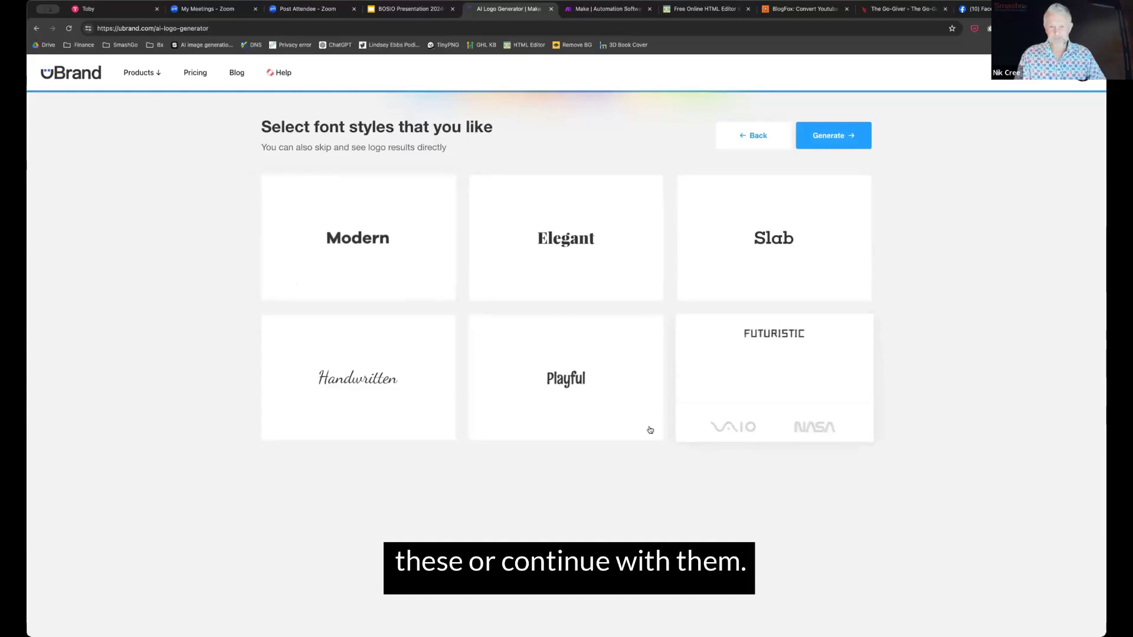
click(538, 413)
click(833, 135)
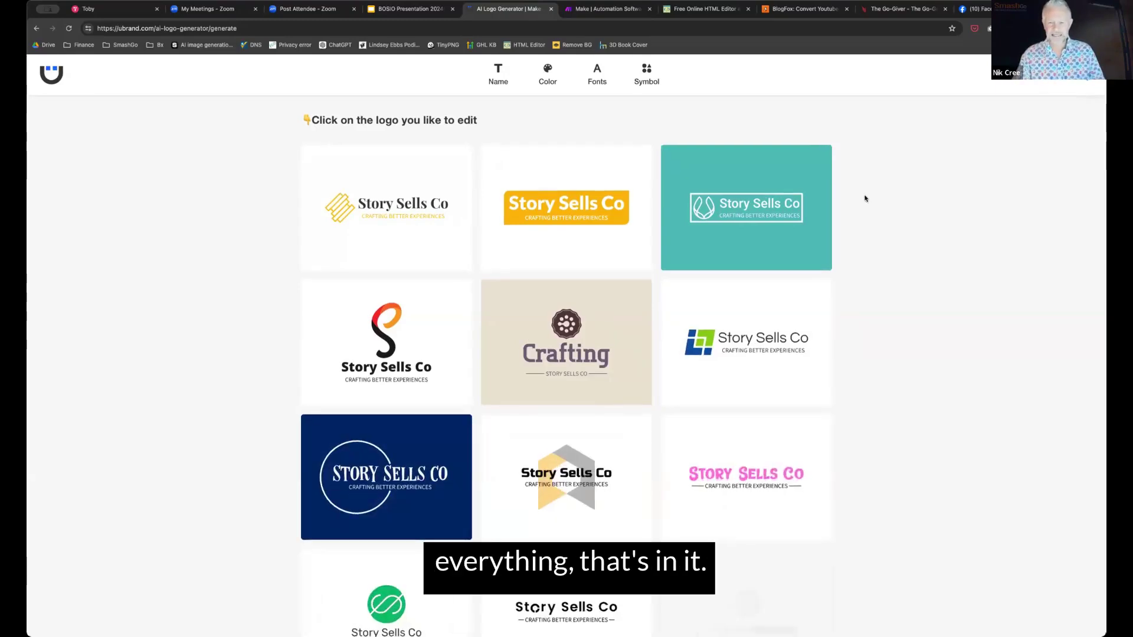
Load more Story Sells Co logo options with See More Logos and scroll to the orange design
scroll(865, 195, down, 4)
scroll(865, 198, down, 2)
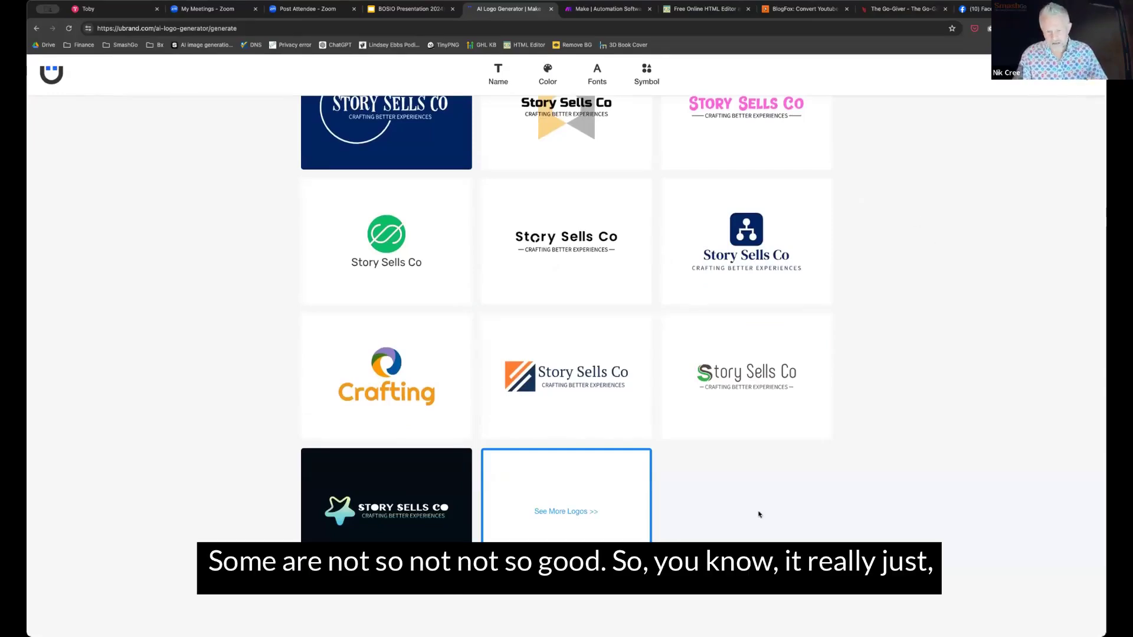
click(591, 516)
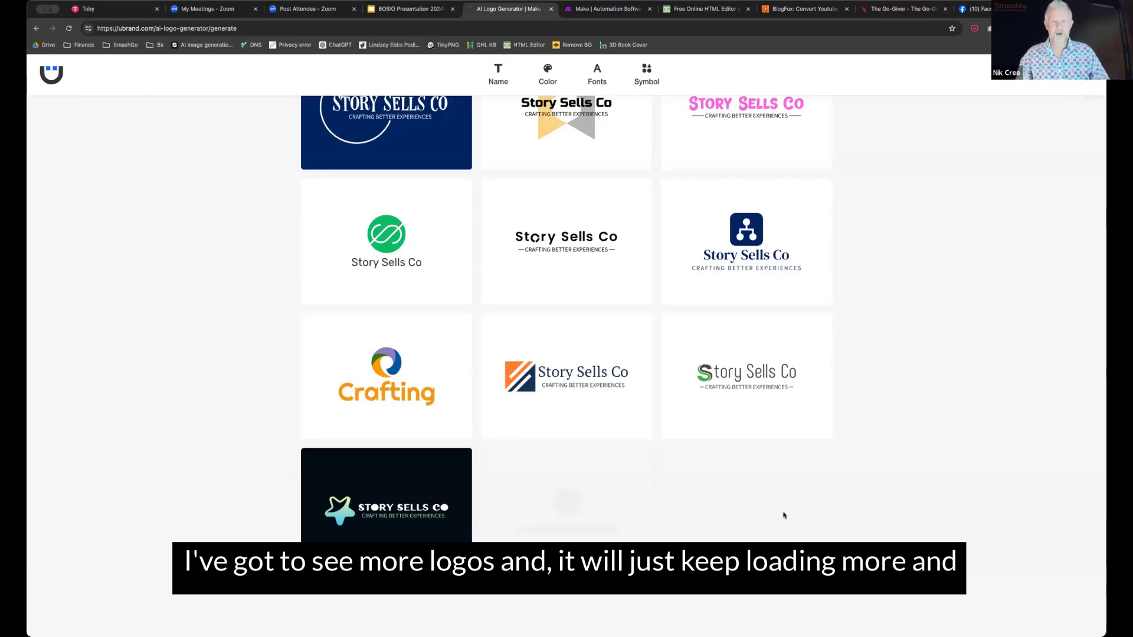
scroll(897, 463, up, 4)
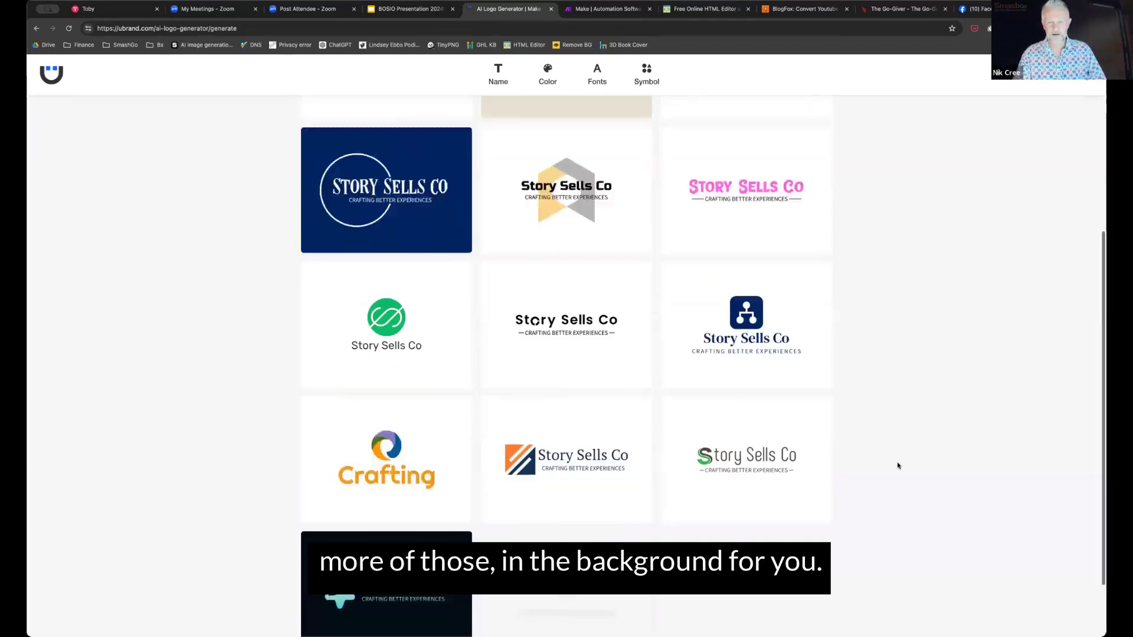
scroll(897, 466, up, 3)
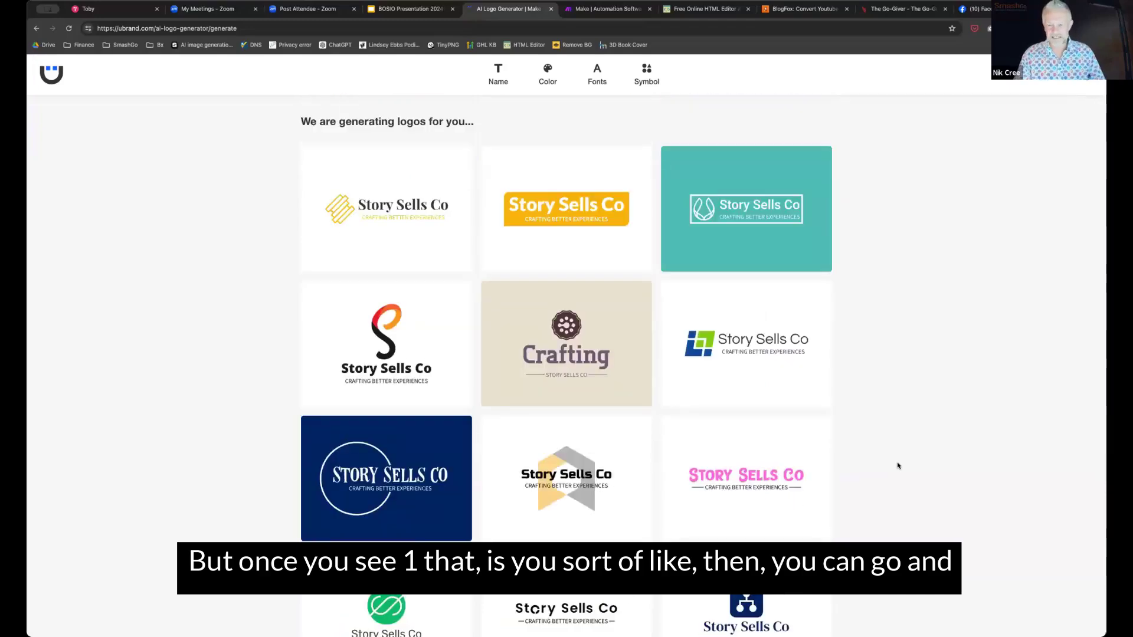
scroll(918, 429, down, 4)
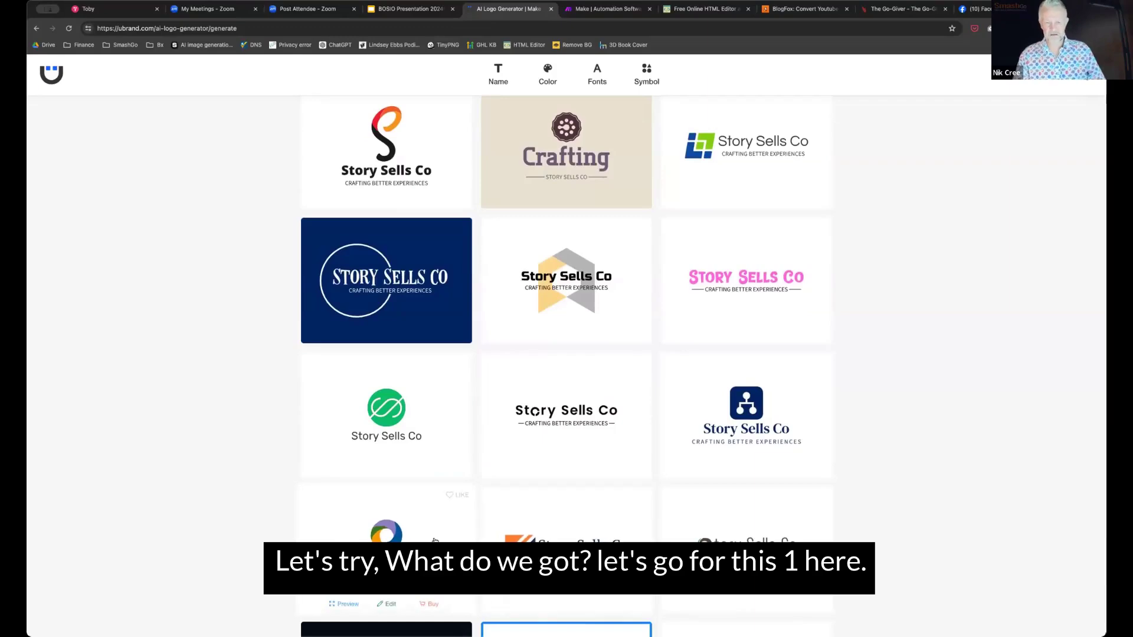
scroll(435, 541, down, 1)
scroll(435, 540, down, 4)
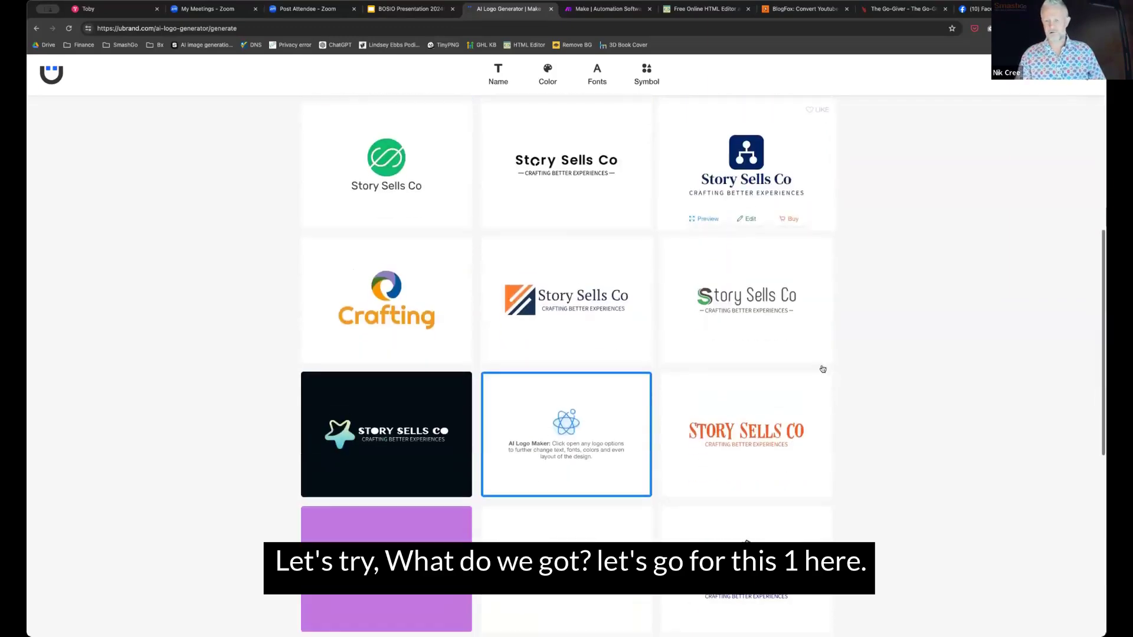
Preview the orange Story Sells Co logo and advance through its mockups to the gold wall plaque
click(759, 430)
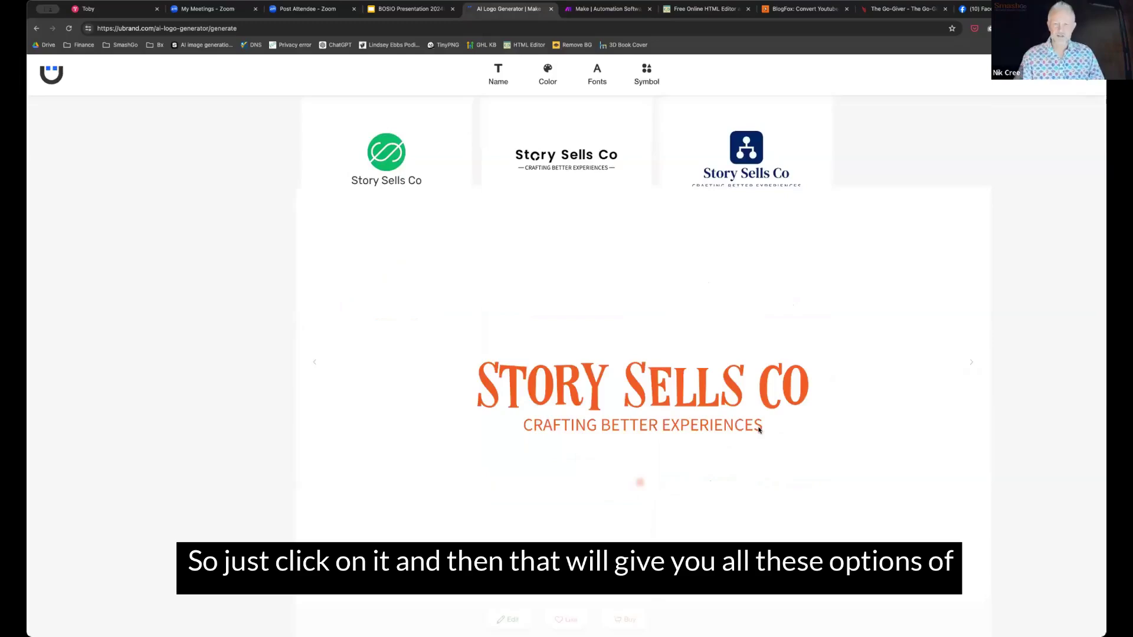
click(1076, 328)
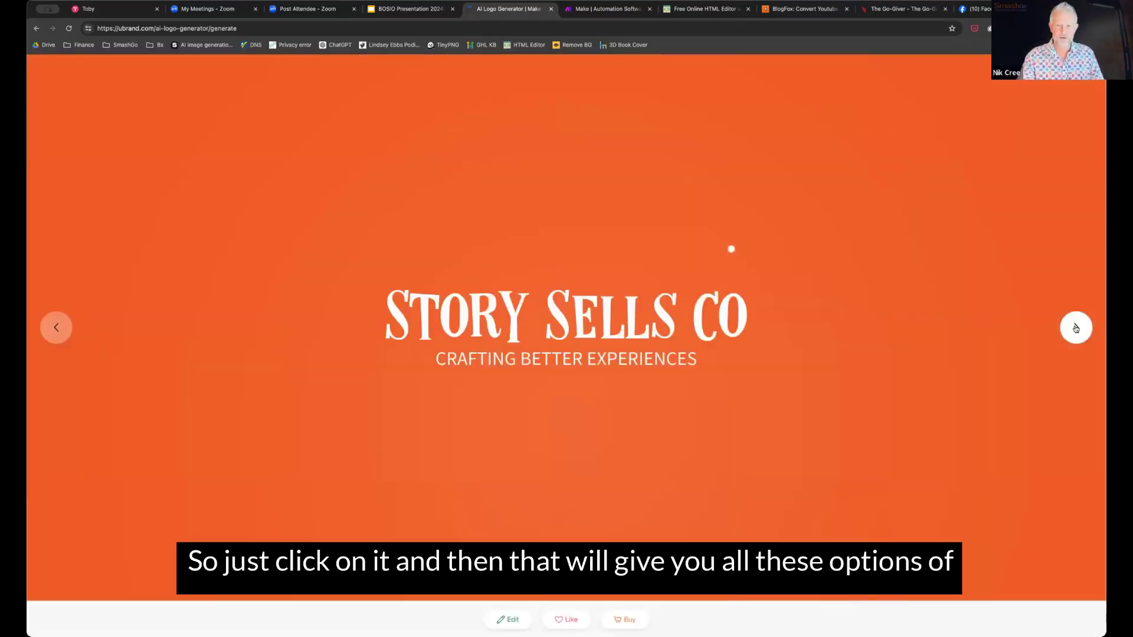
click(1075, 328)
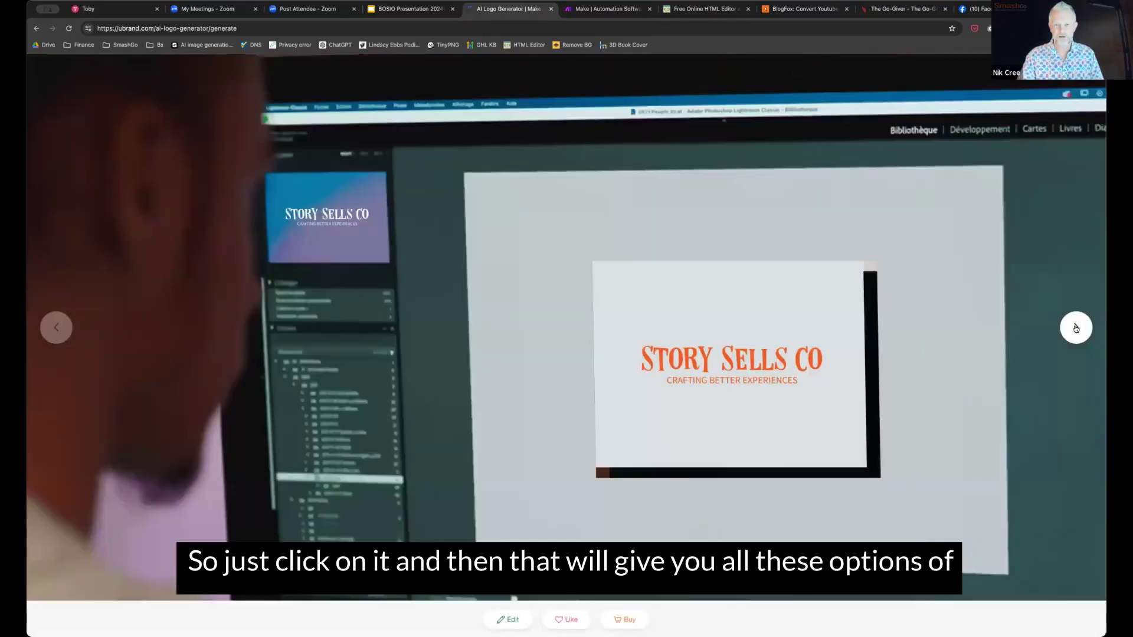
click(1076, 328)
click(1075, 328)
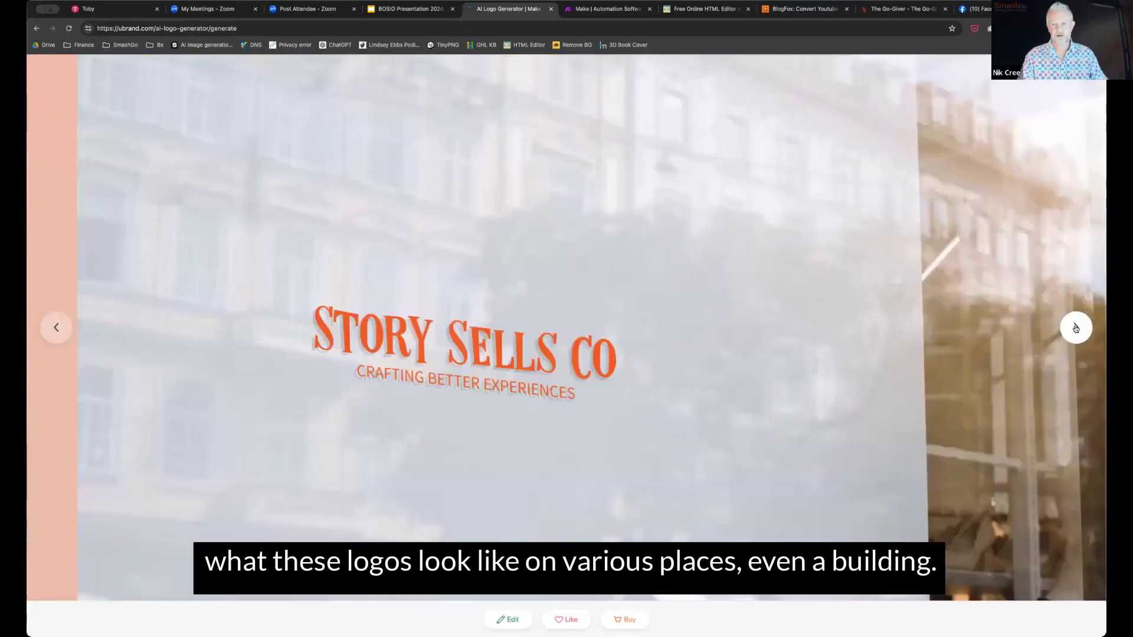
click(1076, 328)
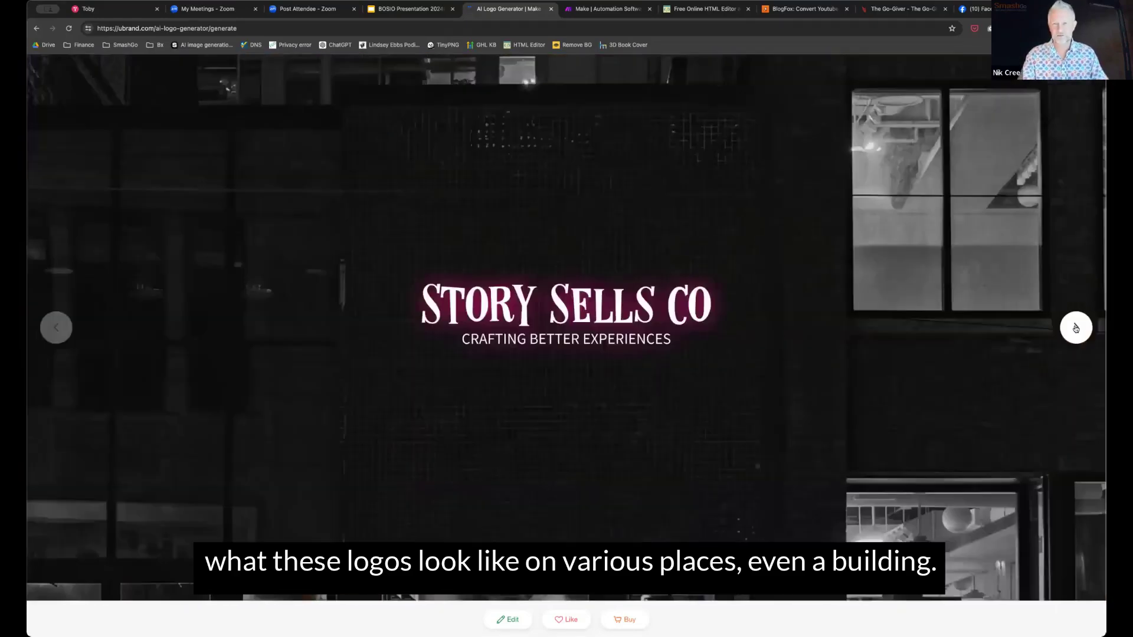
click(1076, 328)
click(1075, 328)
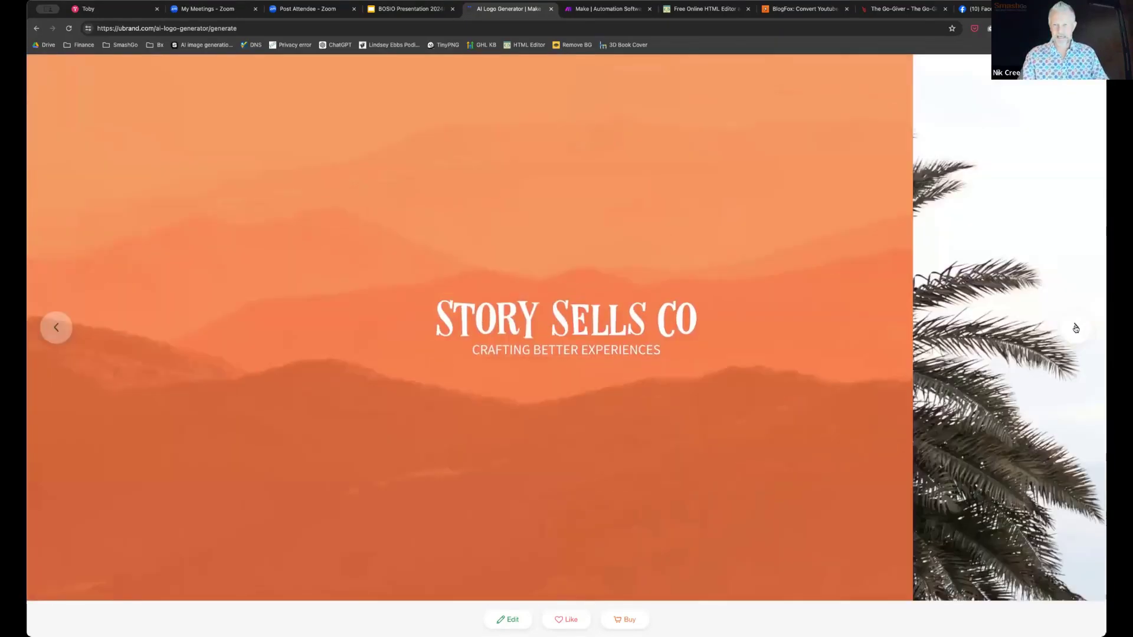
click(1075, 329)
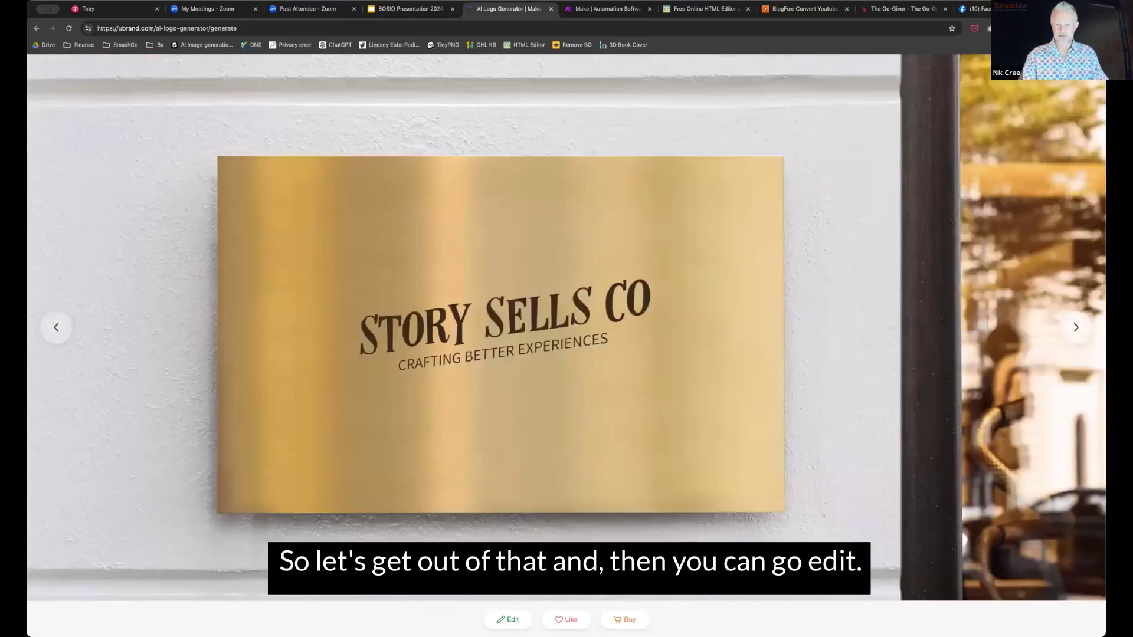
In the logo editor, adjust the name's letter spacing, recolour Story Sells Co blue, and save
key(Escape)
mouse_move(751, 477)
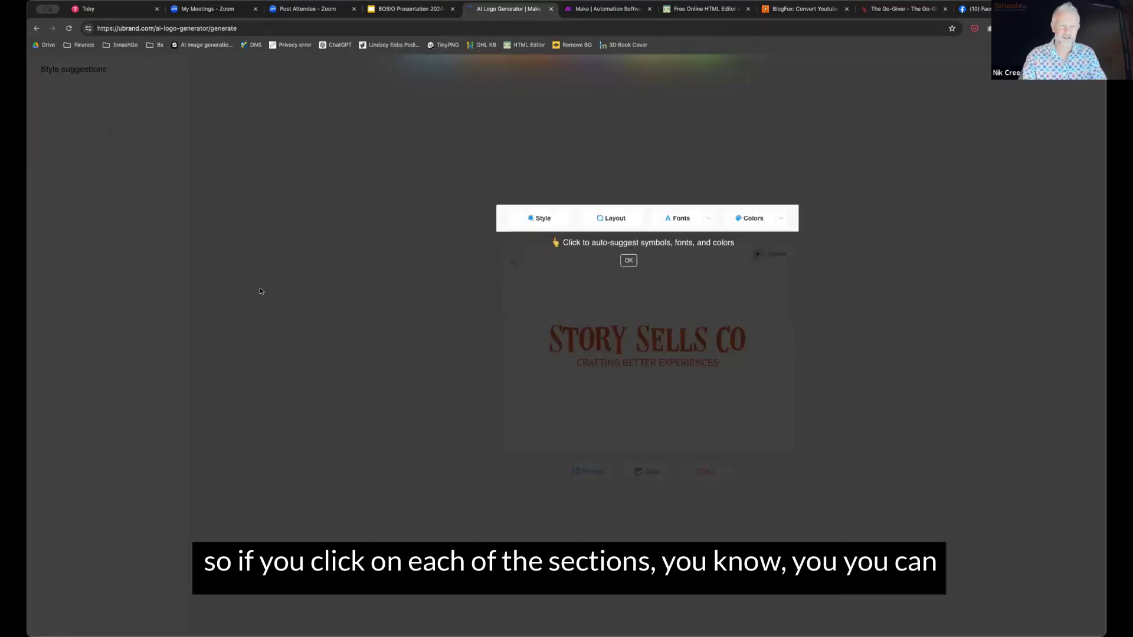
click(260, 290)
drag(106, 164, 114, 164)
mouse_move(715, 363)
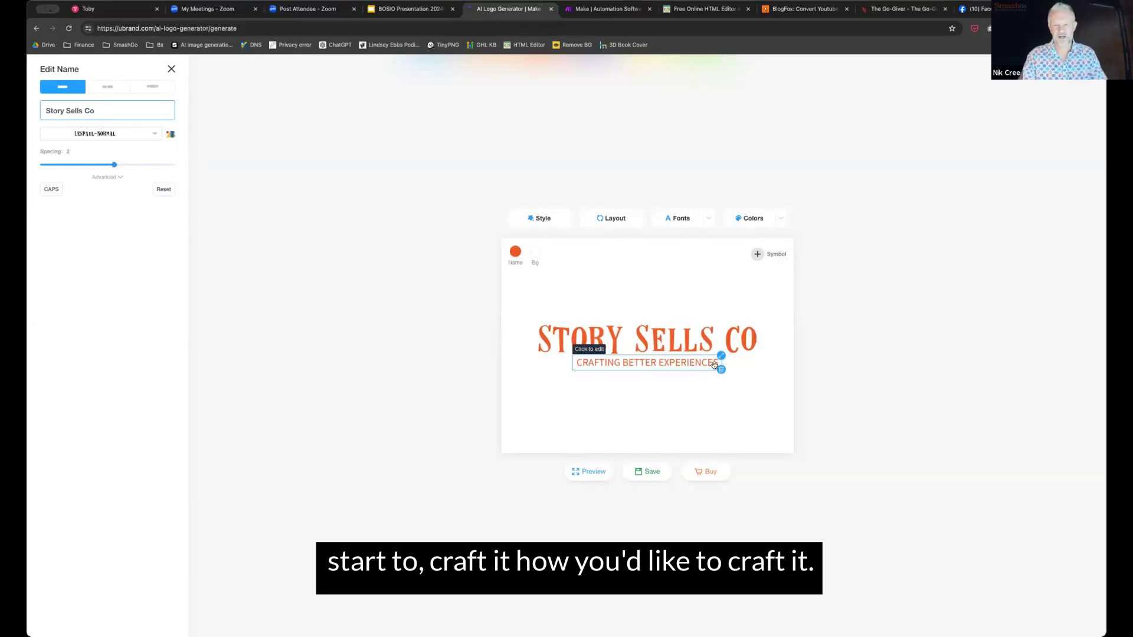
click(515, 252)
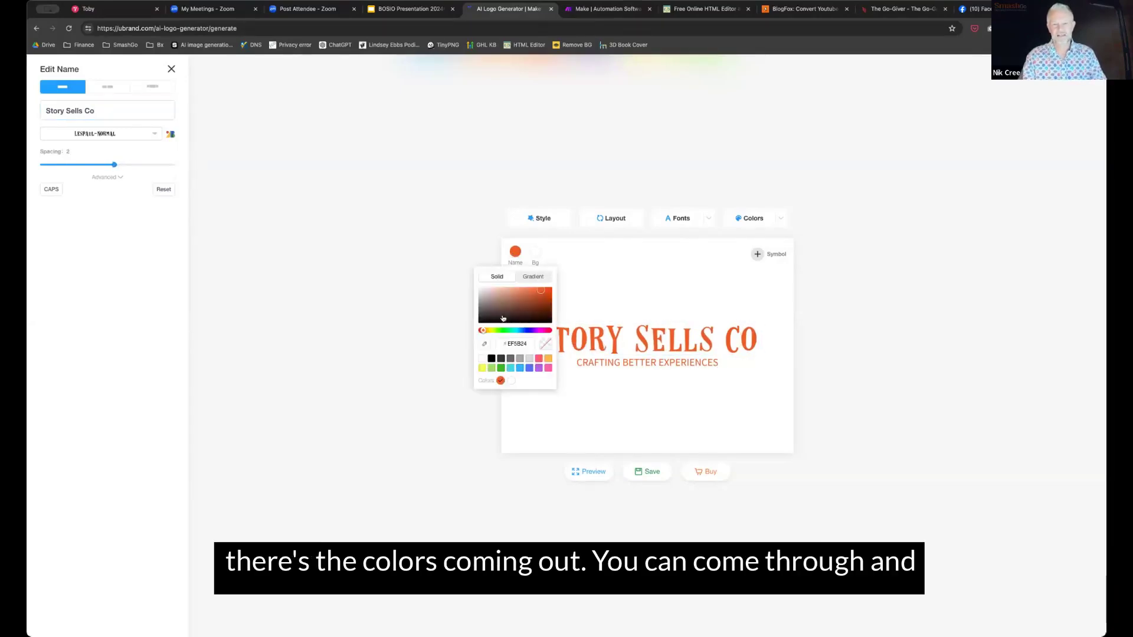
click(529, 367)
click(651, 370)
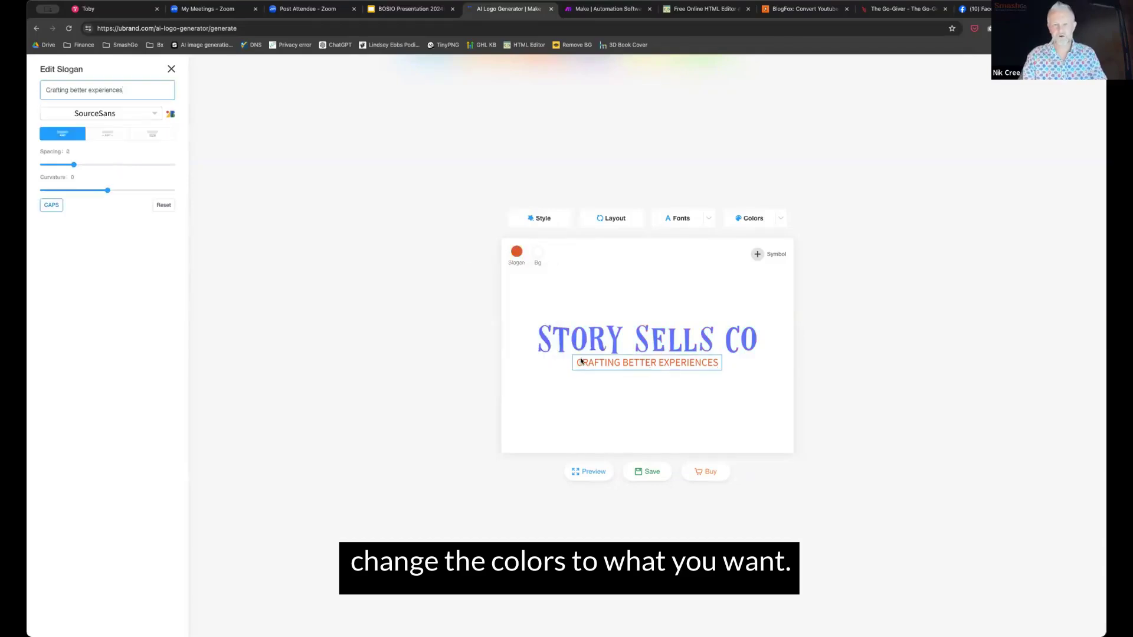
click(636, 477)
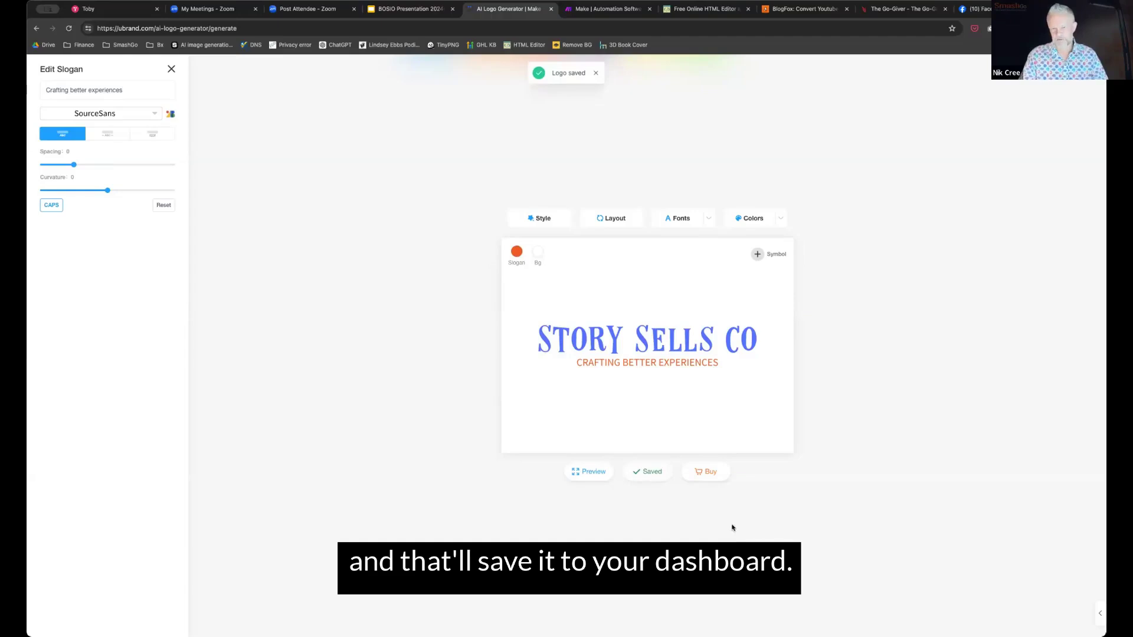
View the Basic/Pro/Brand purchase plans and apply the 20% off LOGOAI coupon
click(698, 473)
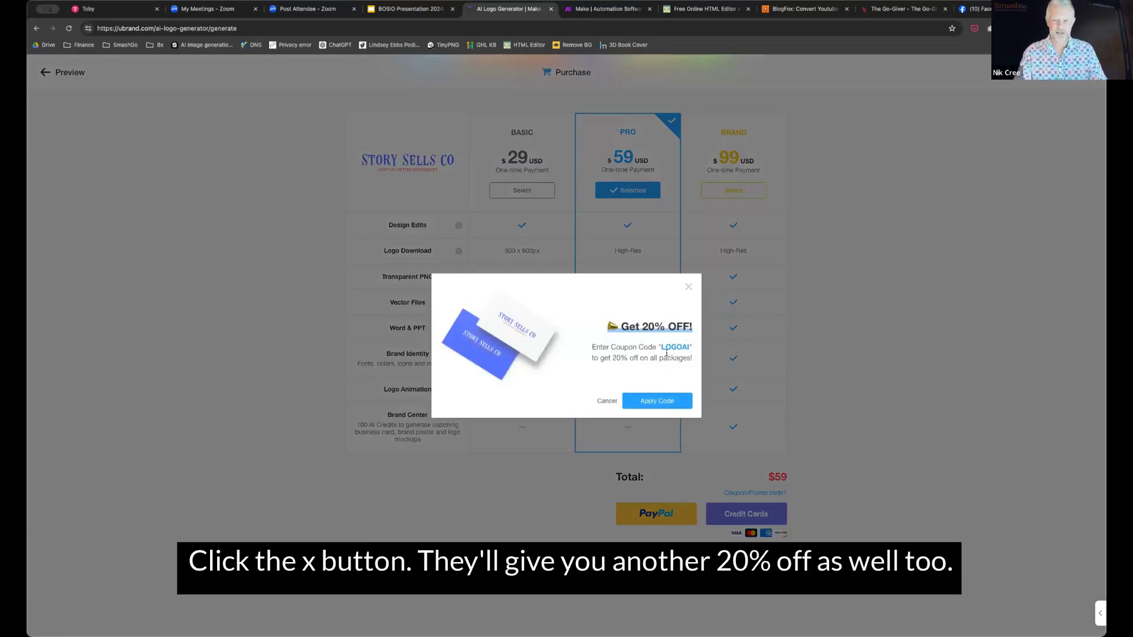
click(790, 323)
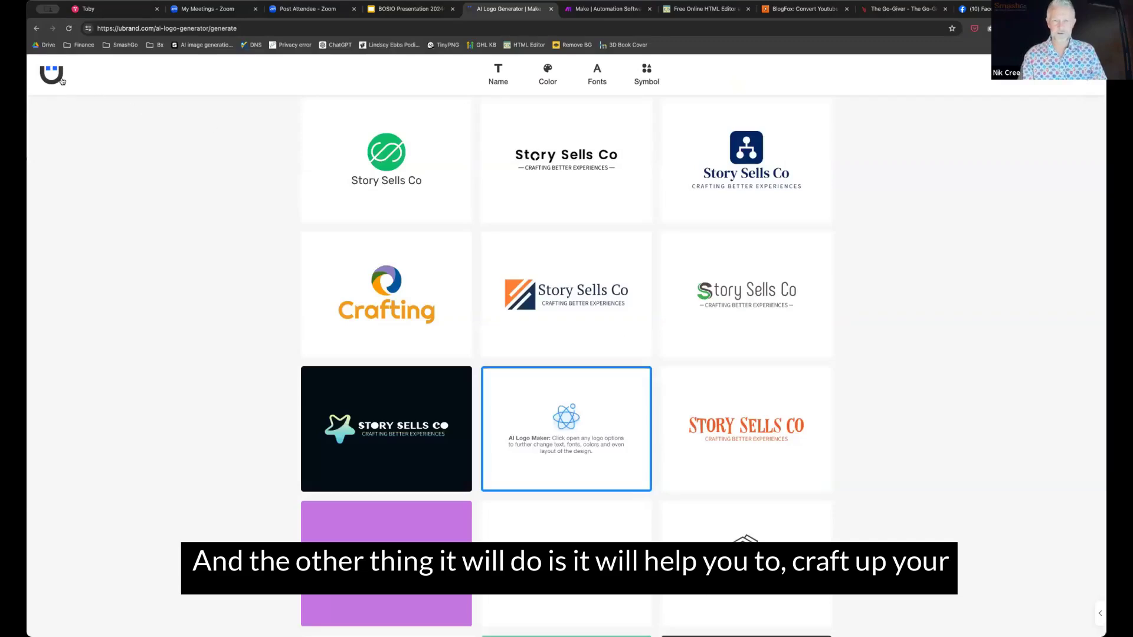
Return to the uBrand home page and open the Dashboard from the account menu
click(62, 79)
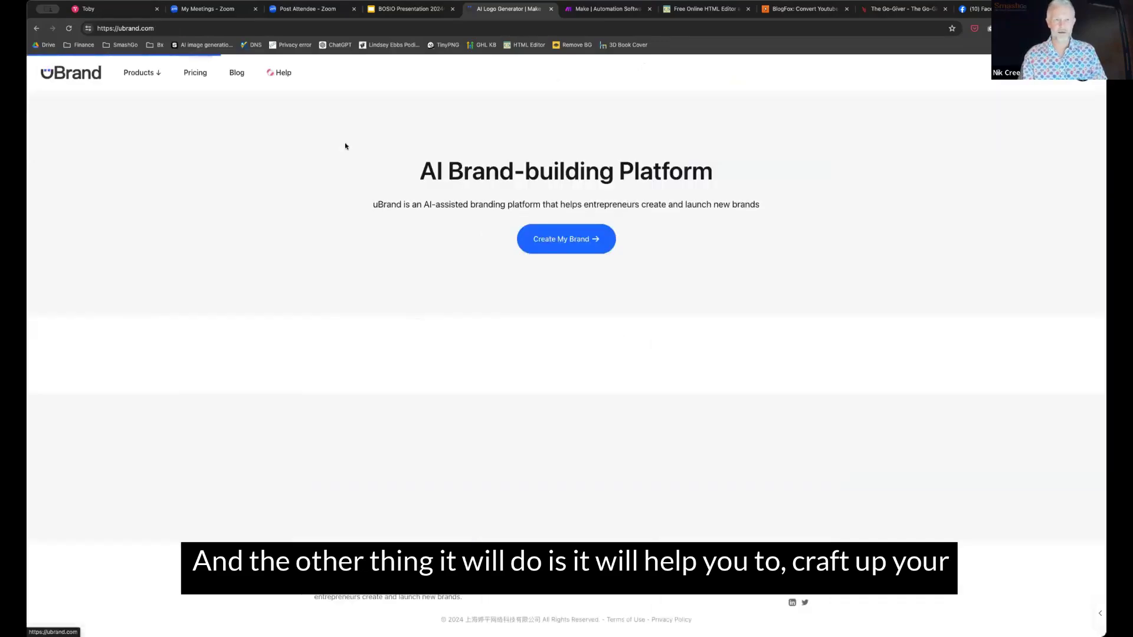
click(553, 233)
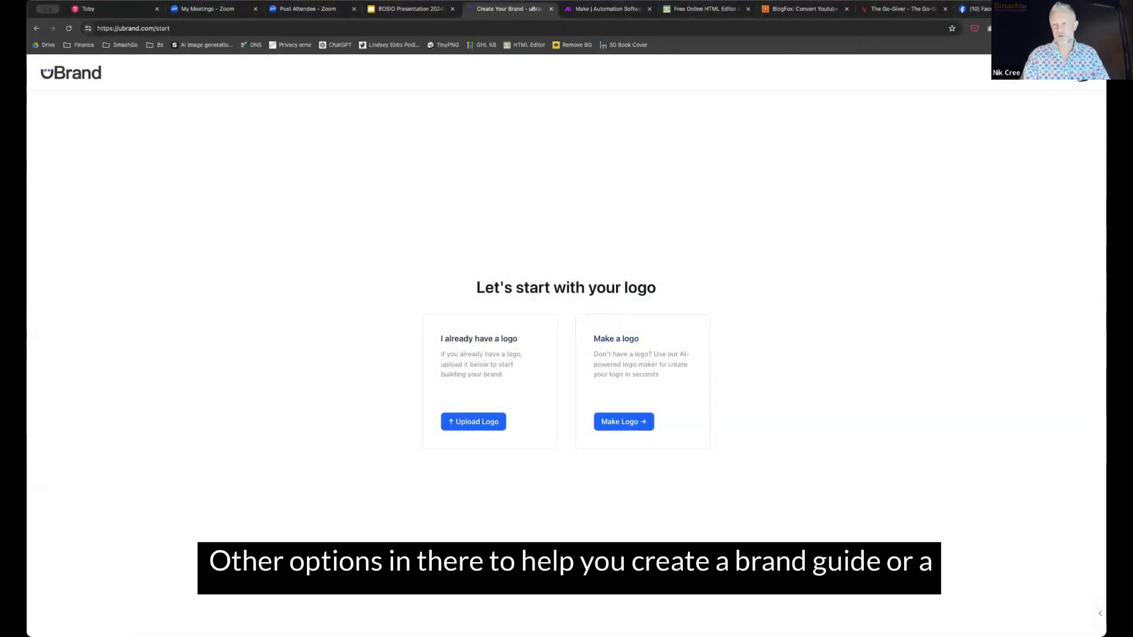
click(1082, 73)
click(1018, 138)
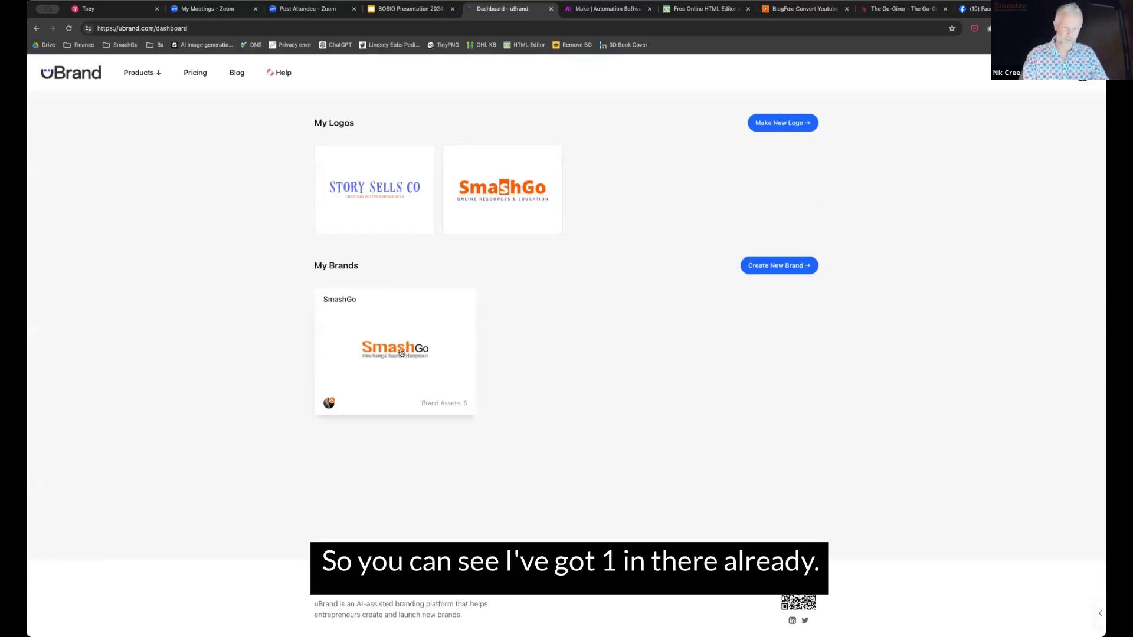
Open the SmashGo brand workspace and scroll through its Brand Tools and Brand Assets
click(400, 353)
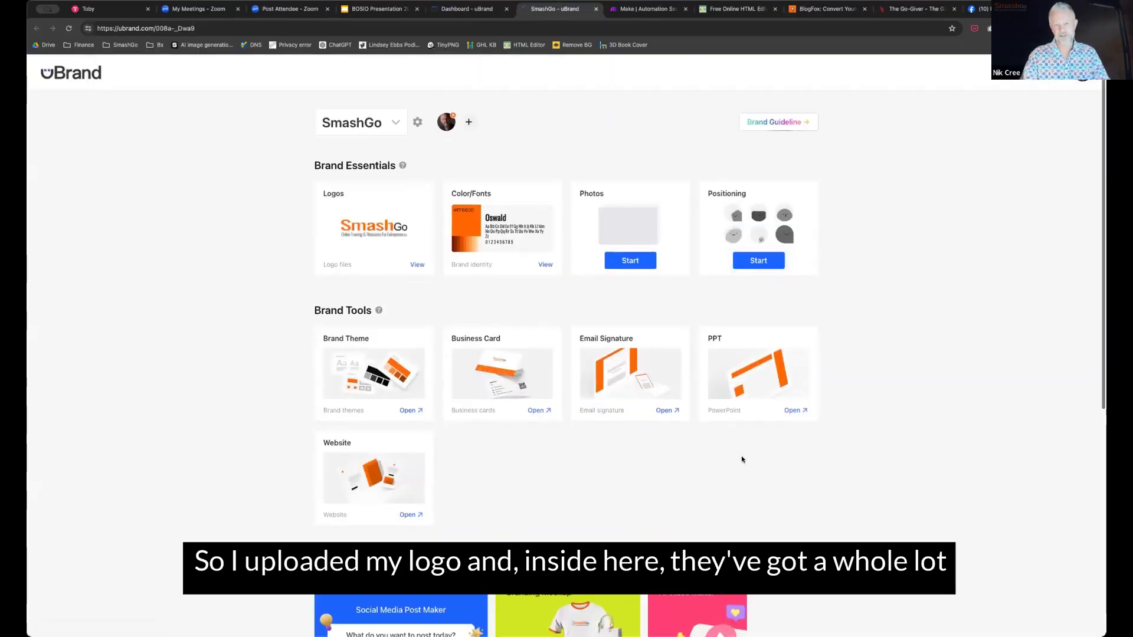
scroll(661, 413, down, 3)
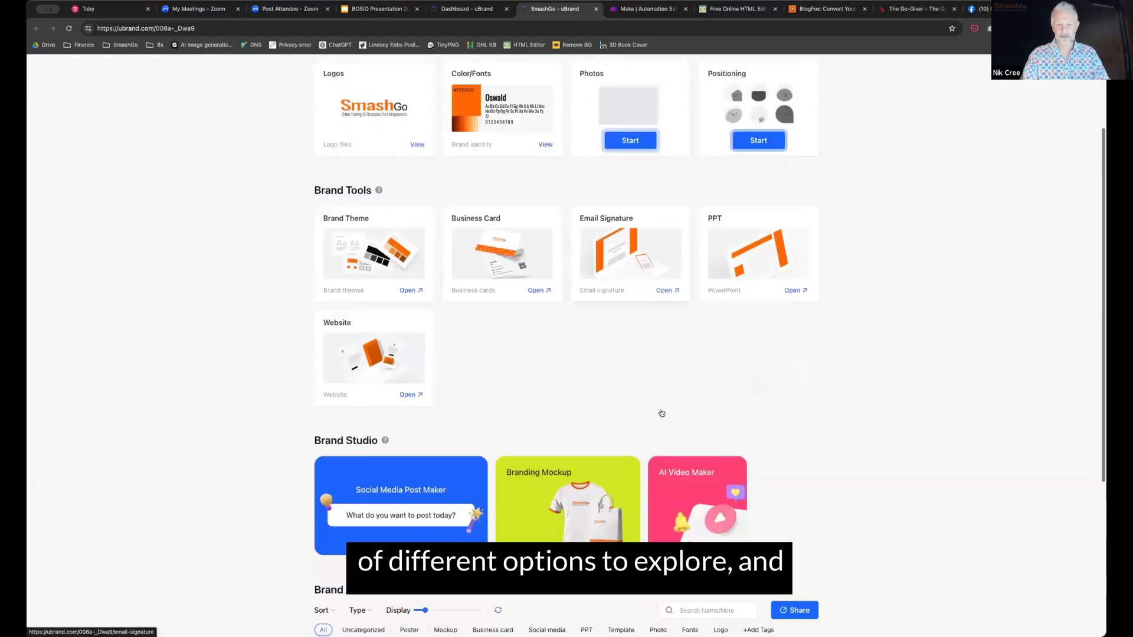
scroll(661, 413, down, 5)
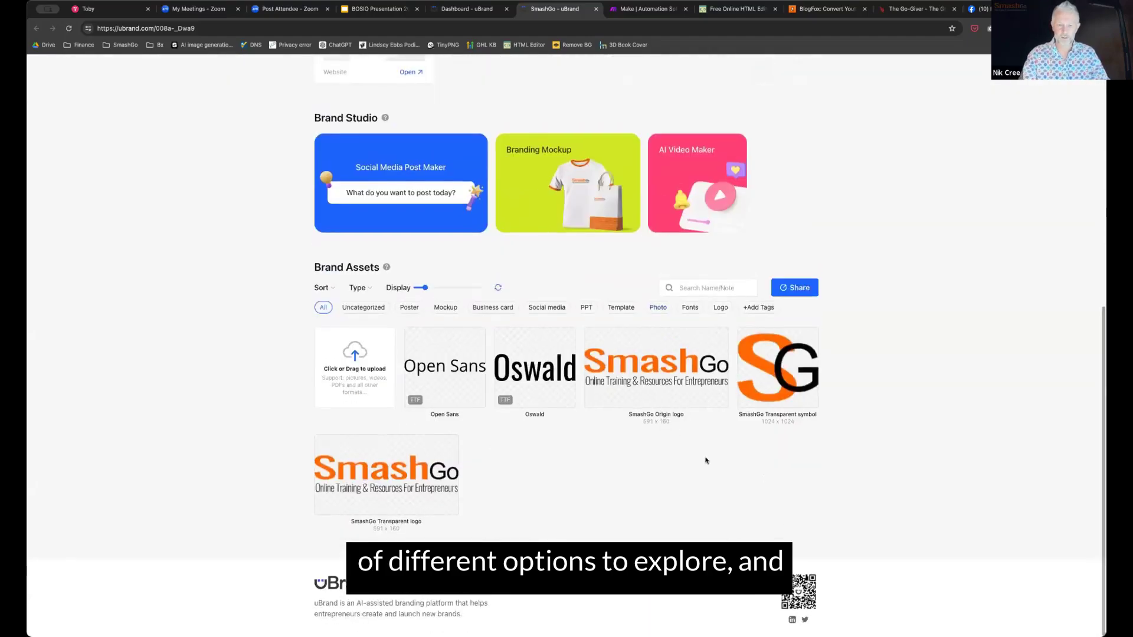
scroll(706, 461, up, 8)
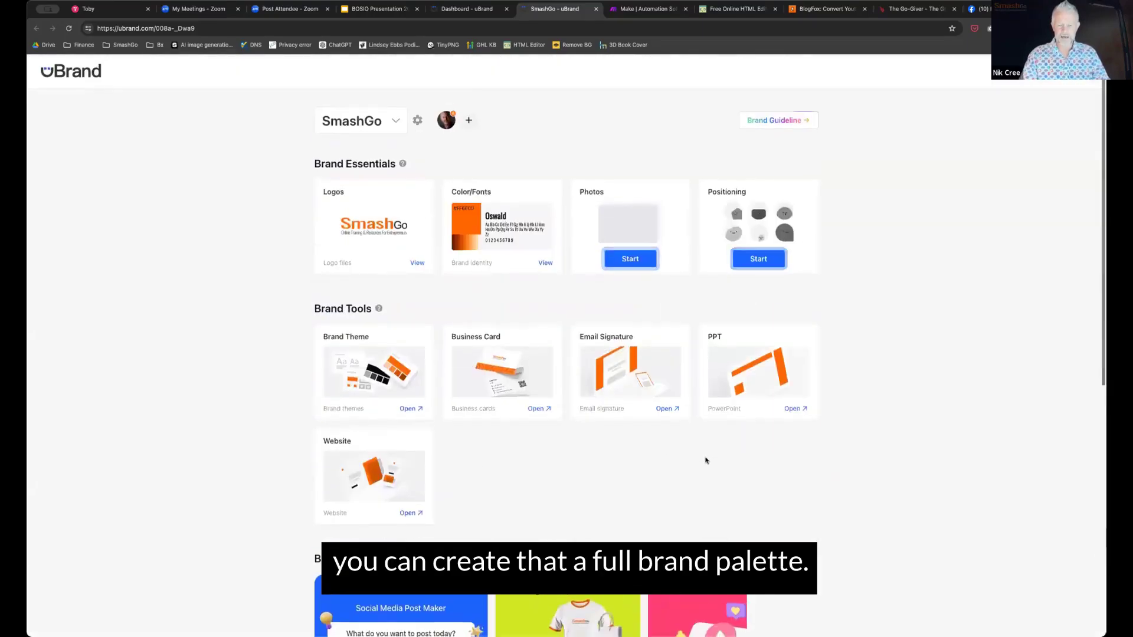
scroll(706, 461, down, 5)
scroll(706, 461, up, 5)
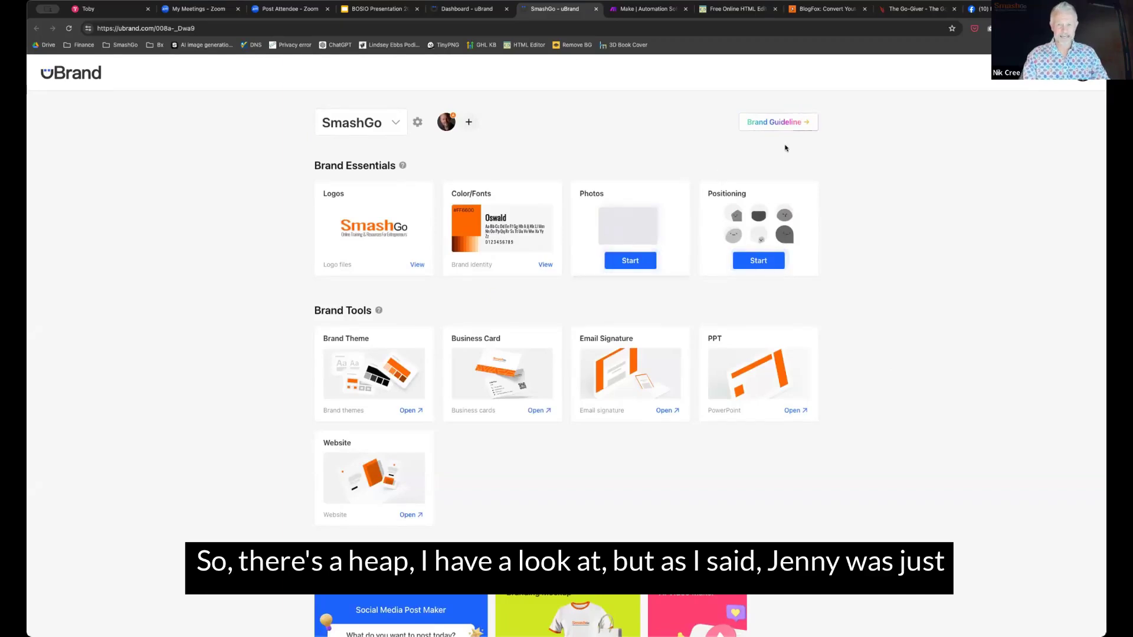
Browse the SmashGo brand guidelines, including the Blaze Orange colour, then go back to the brand page
click(780, 122)
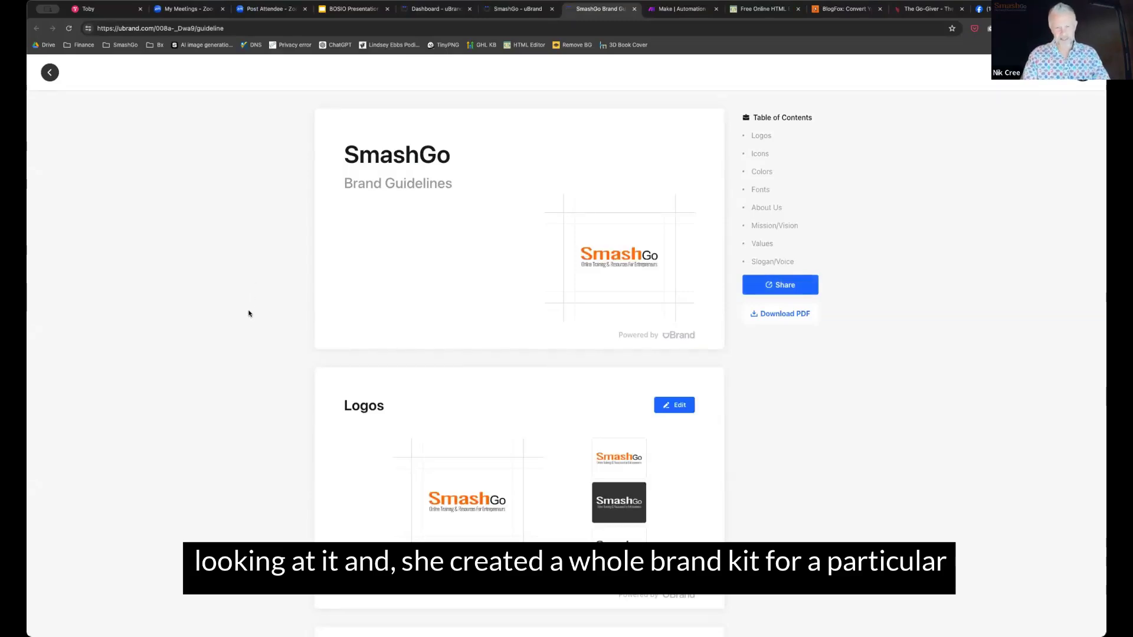
scroll(248, 313, down, 3)
scroll(249, 313, up, 3)
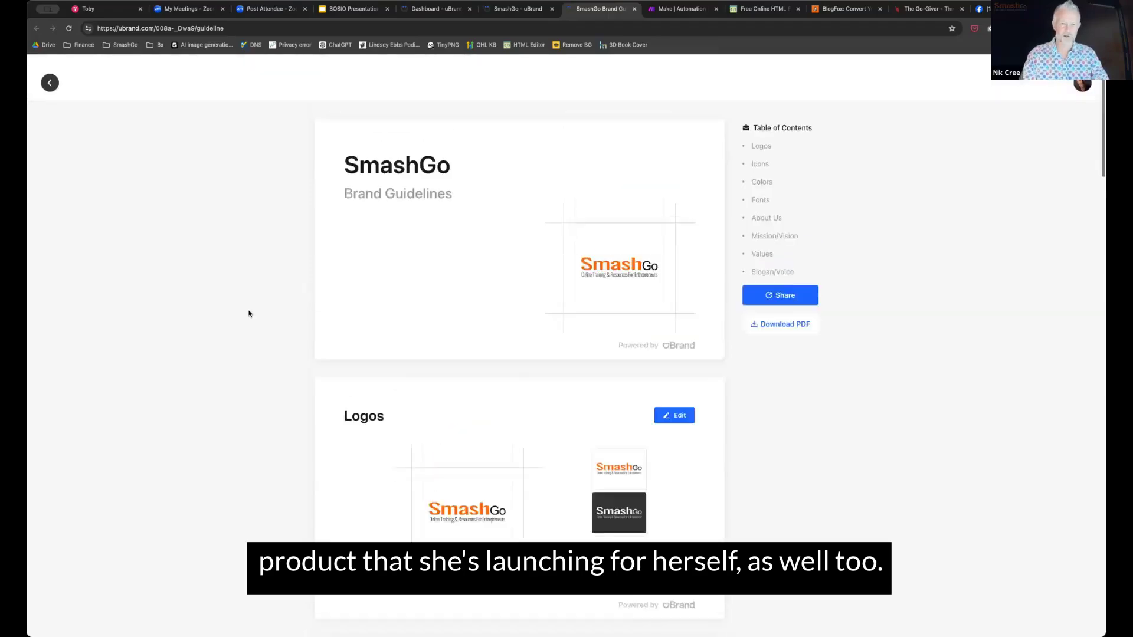
scroll(249, 313, down, 15)
scroll(249, 314, up, 15)
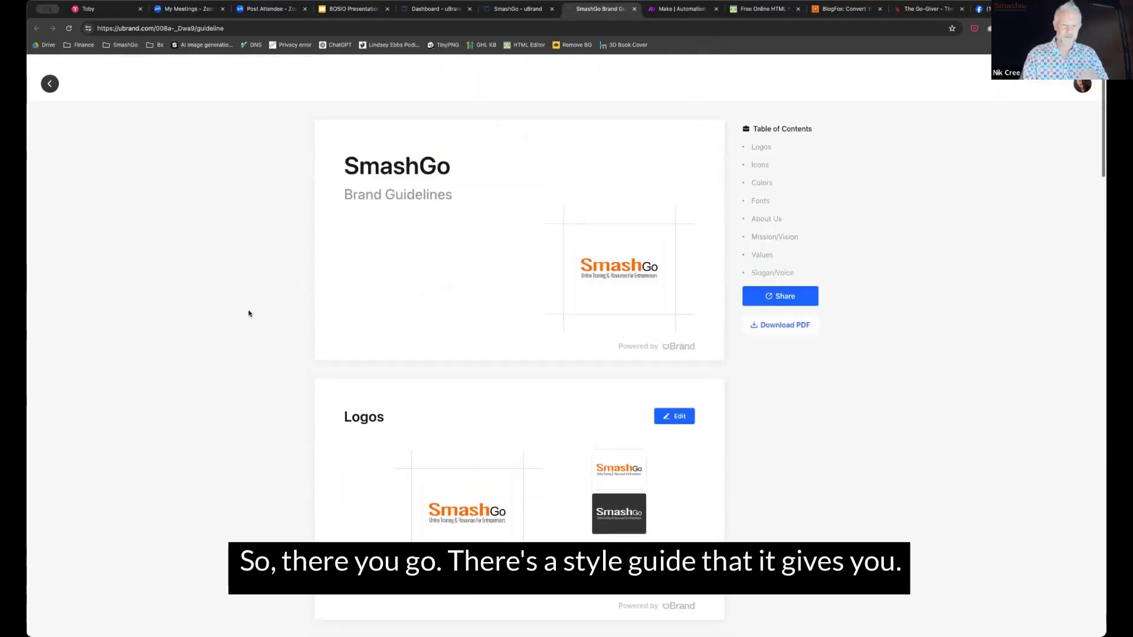
scroll(248, 313, down, 20)
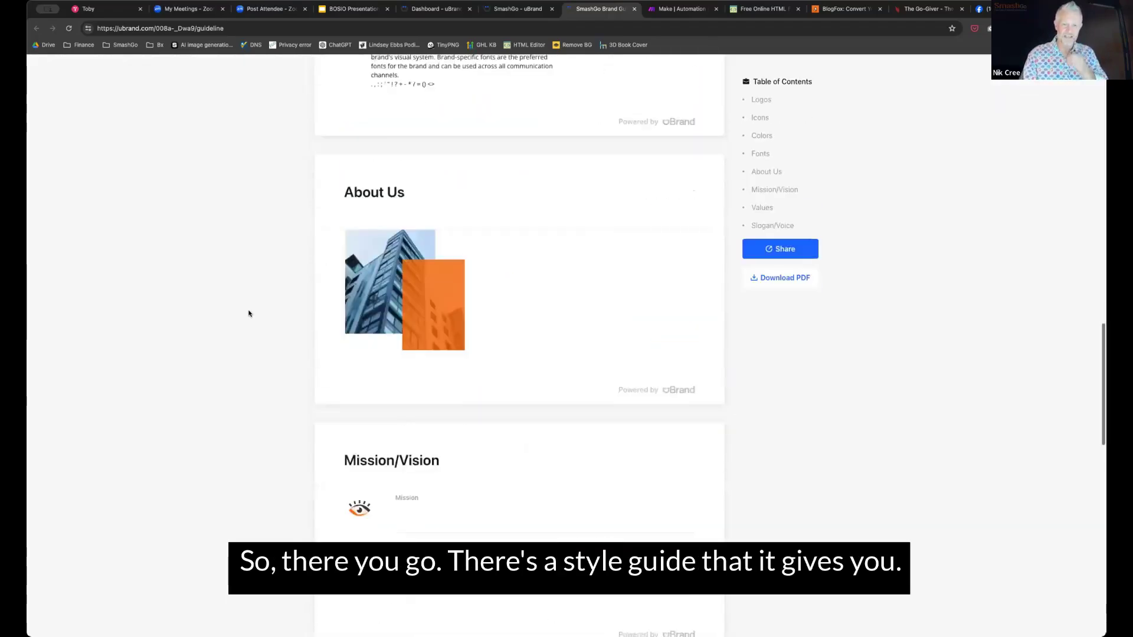
scroll(248, 313, down, 10)
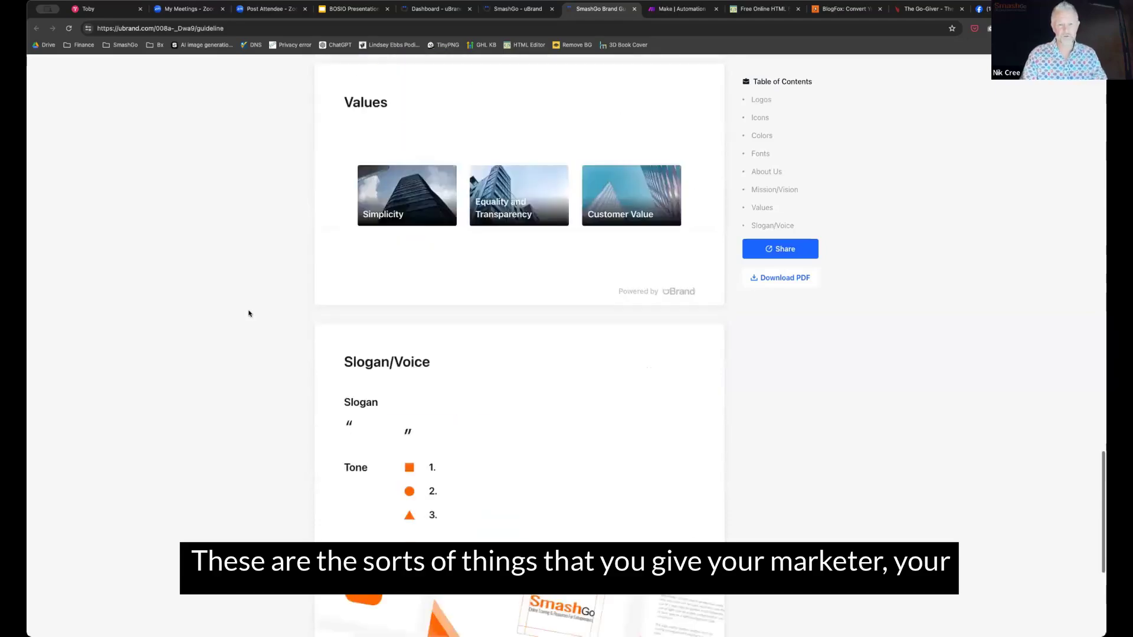
scroll(248, 313, down, 5)
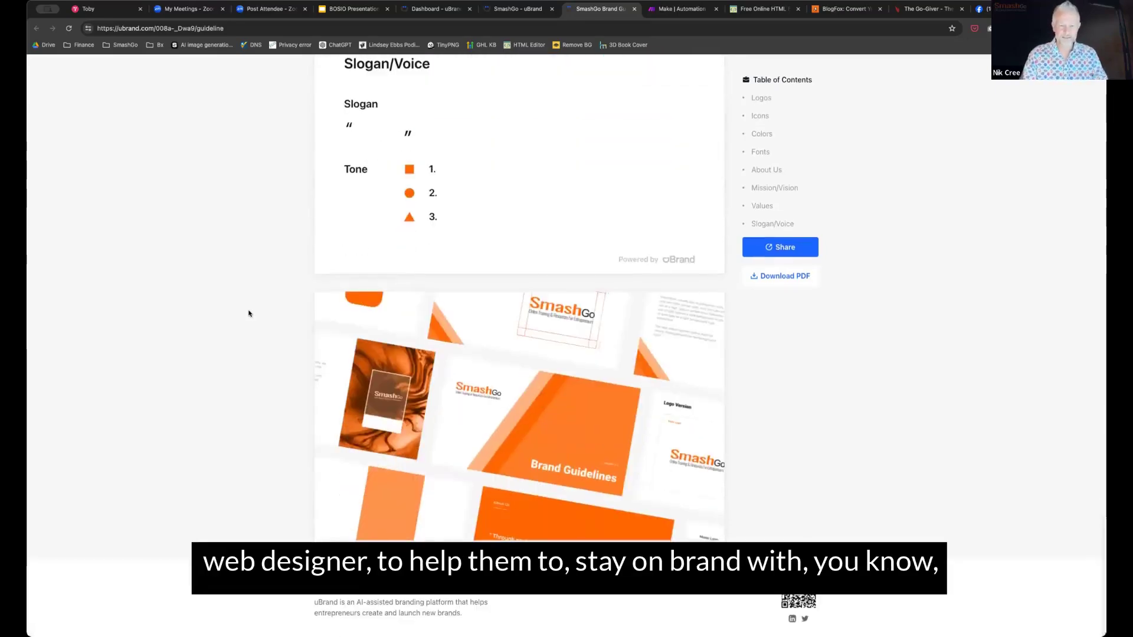
scroll(249, 313, up, 15)
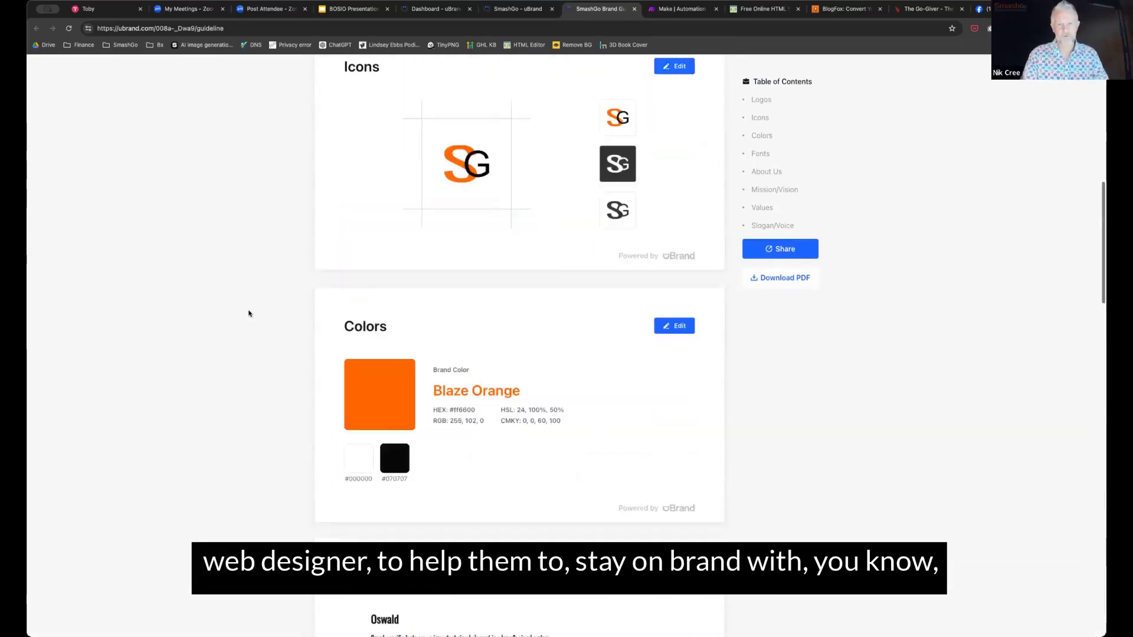
scroll(248, 313, up, 8)
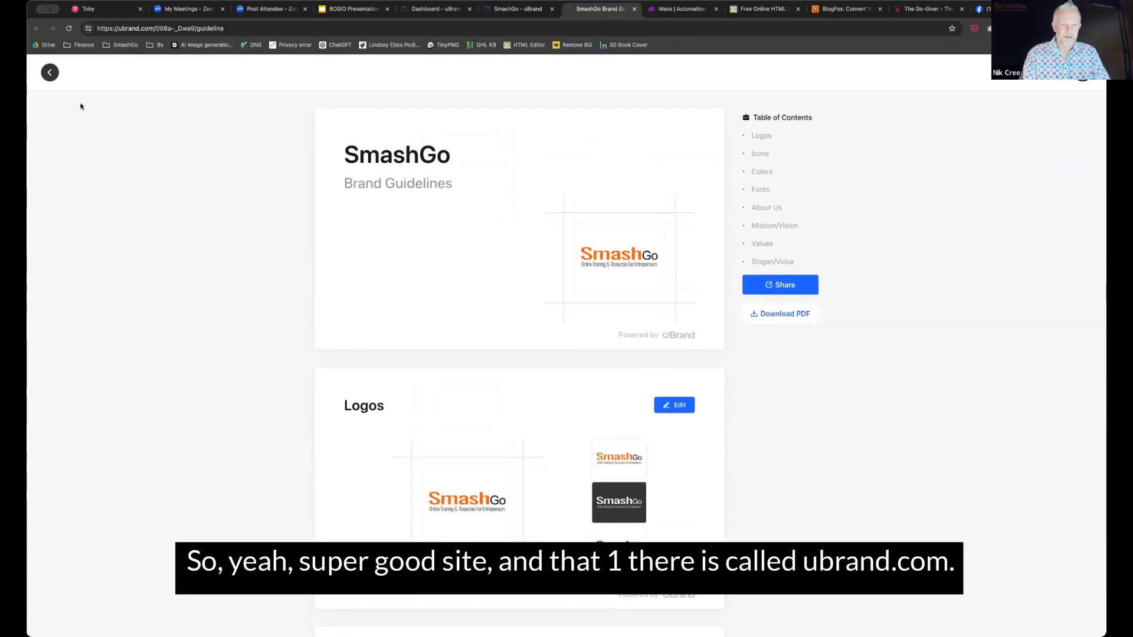
click(50, 73)
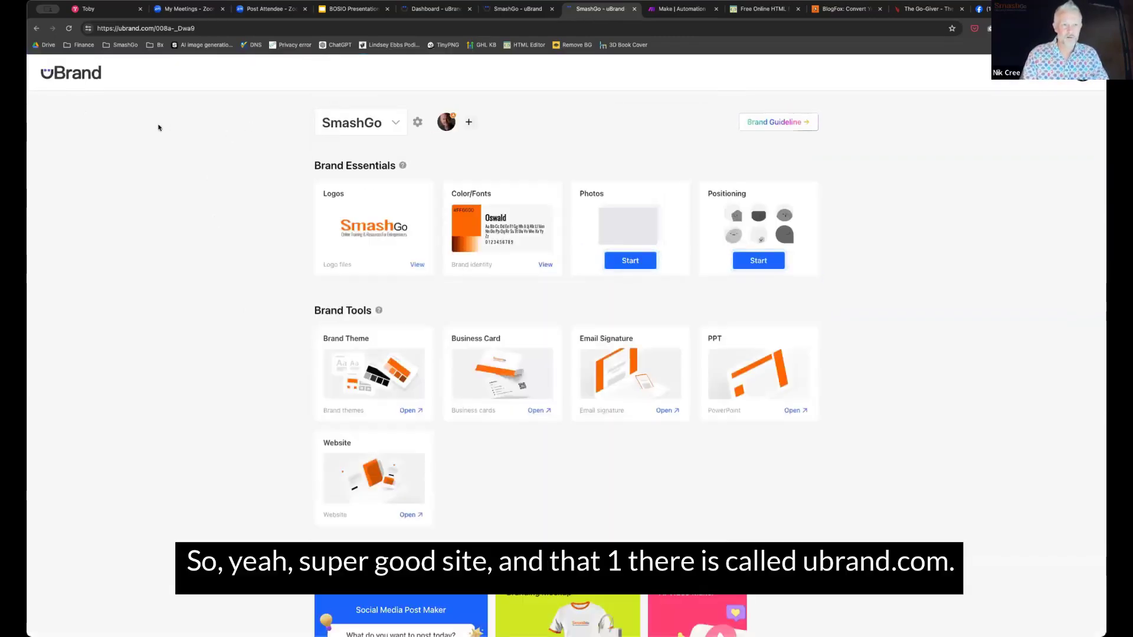
Switch to the make.com homepage and skim its no-code automation pitch
click(669, 10)
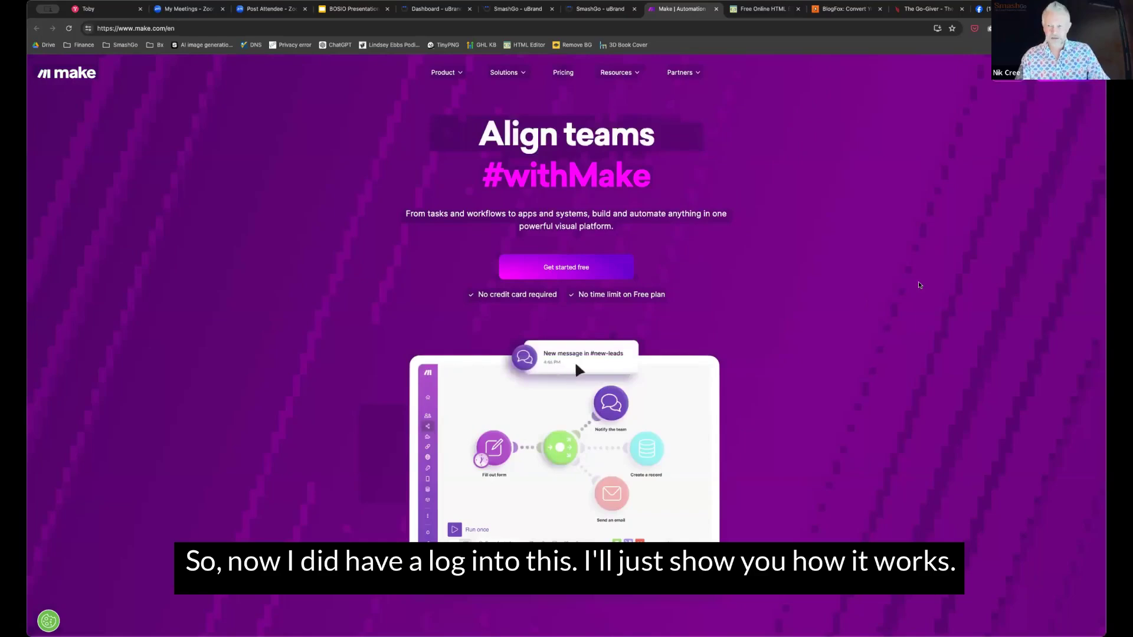
scroll(853, 321, down, 3)
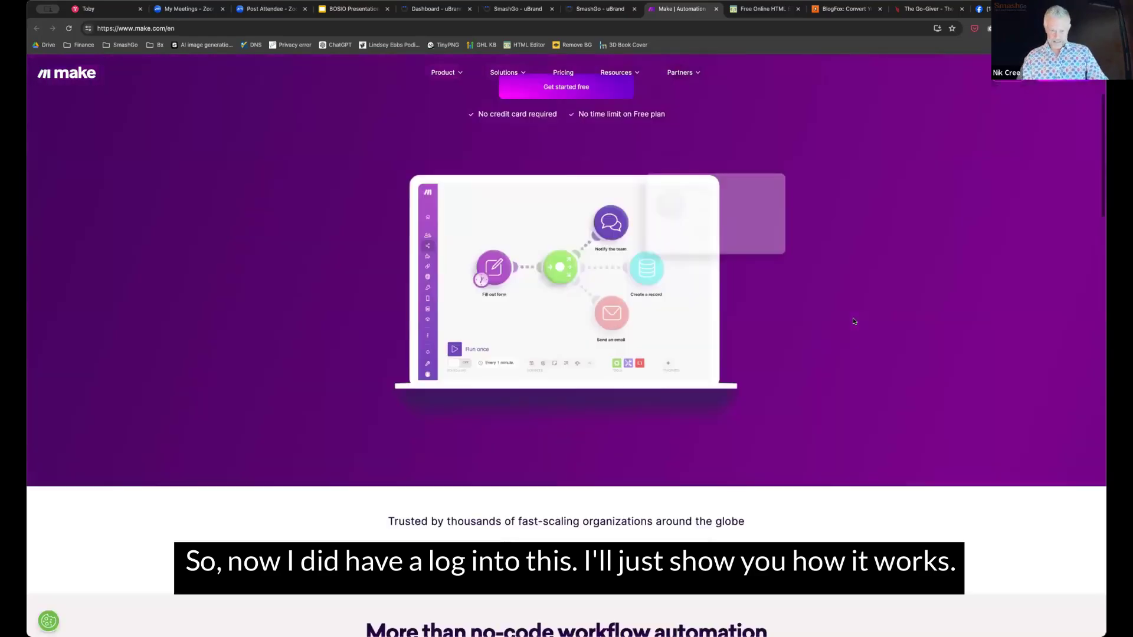
scroll(999, 83, up, 3)
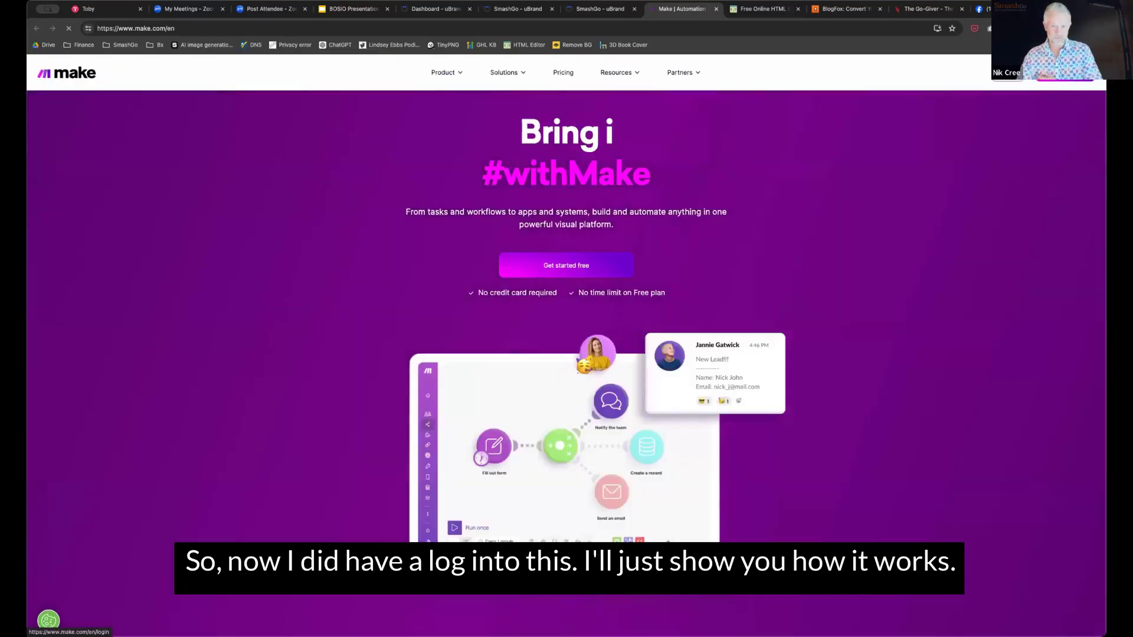
Log in to Make and try Webhooks, then Google Sheets 'New row is added' as the starter trigger
click(1003, 72)
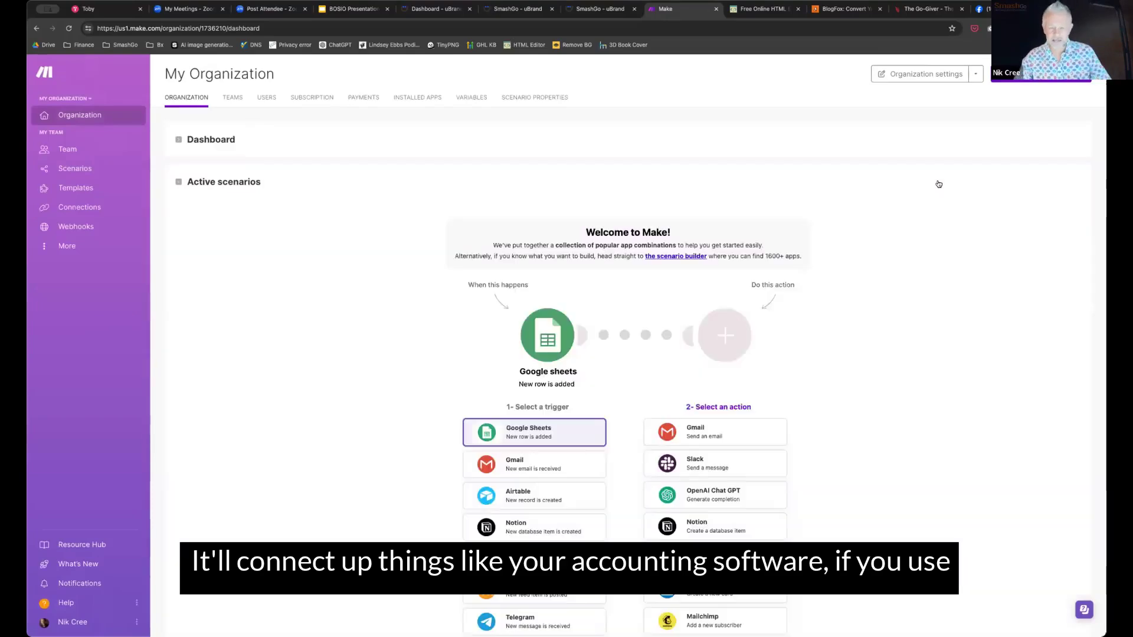
scroll(938, 188, down, 1)
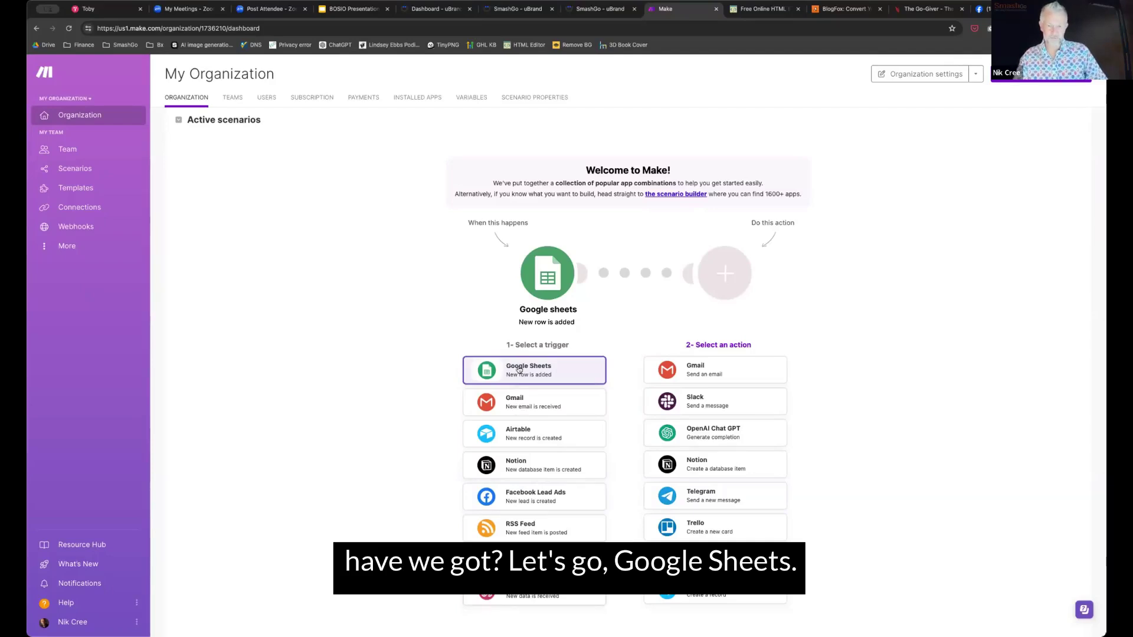
click(534, 592)
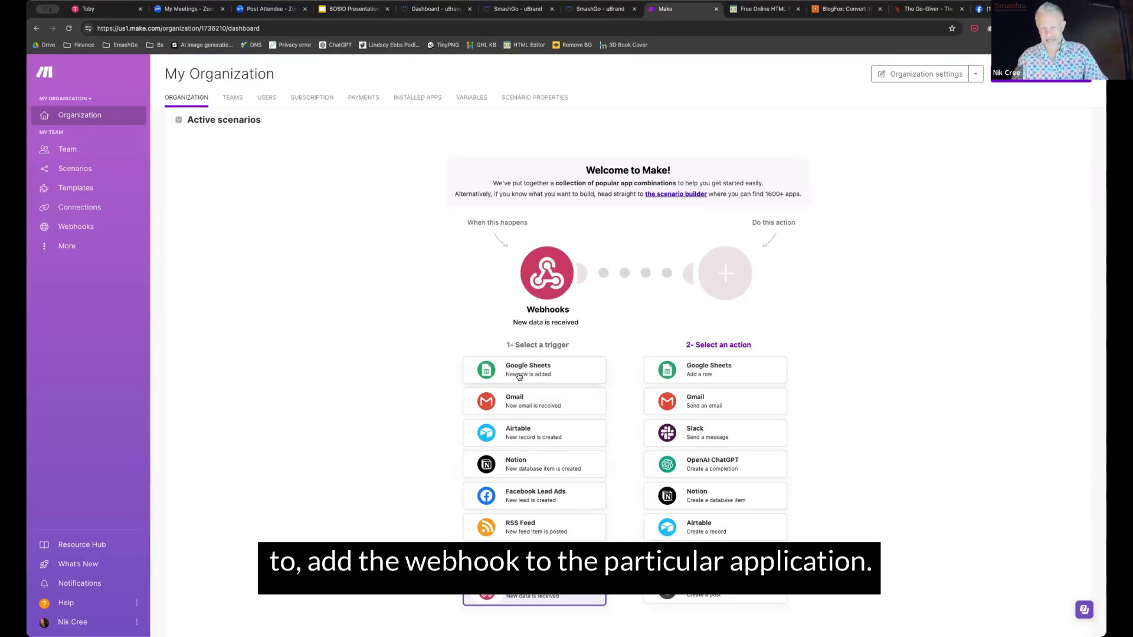
click(521, 376)
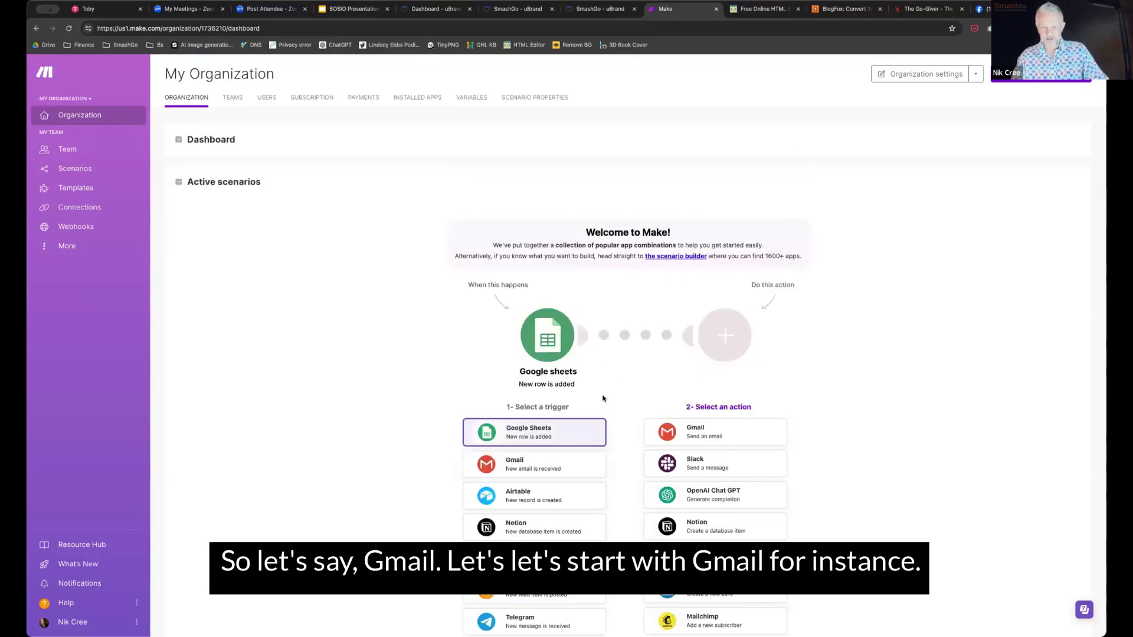
Pair the Gmail new-email trigger with the Slack 'Send a message' action to open that template
click(530, 467)
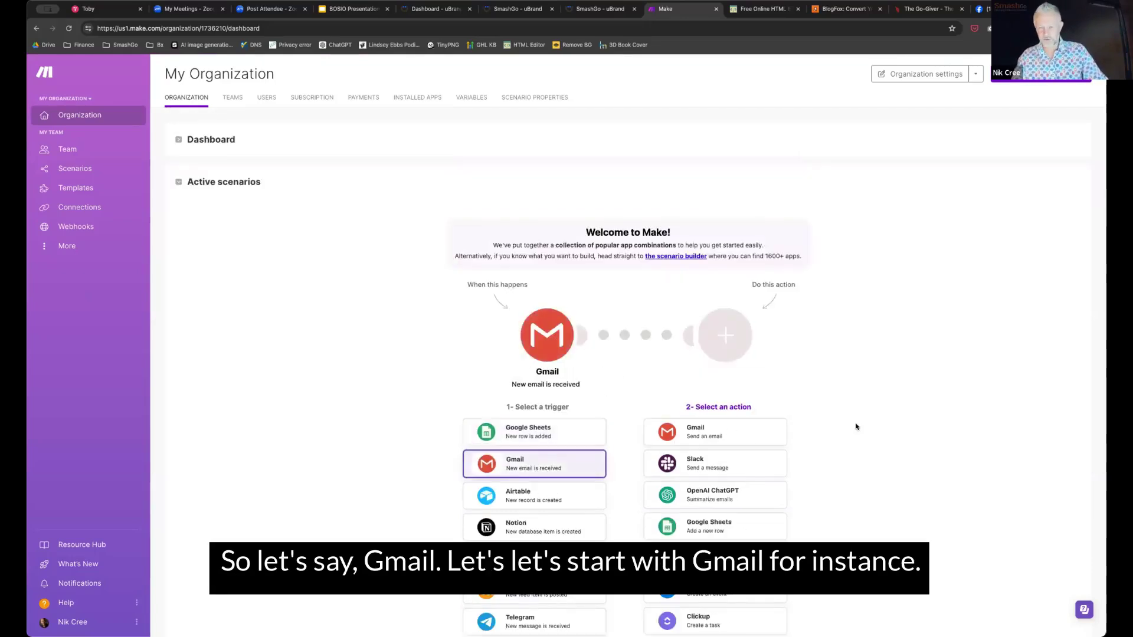
scroll(792, 373, down, 2)
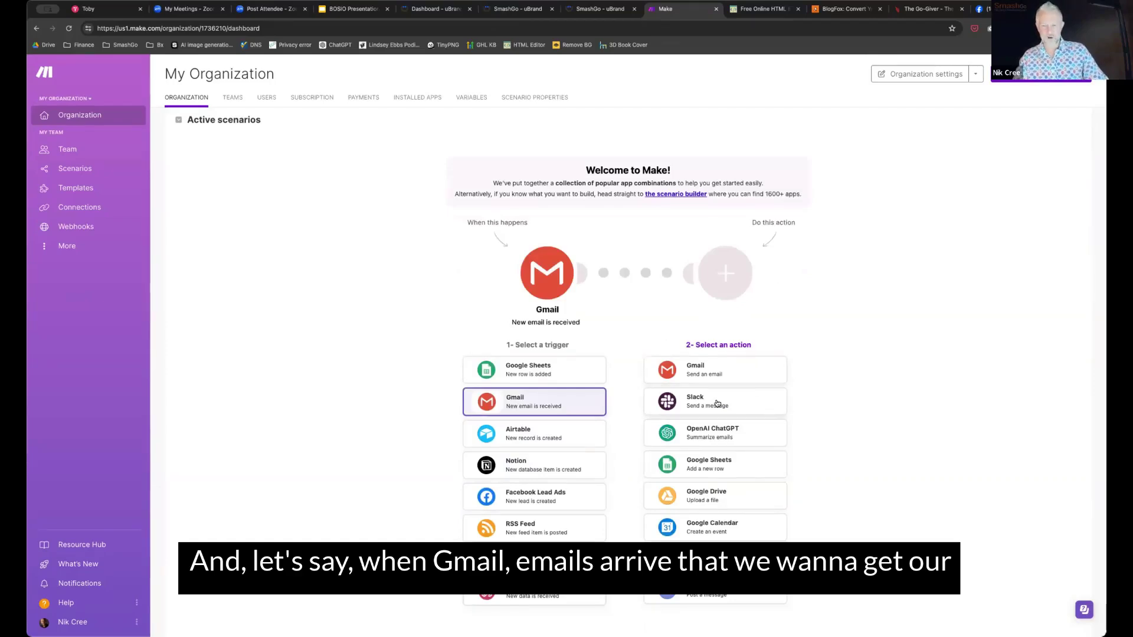
click(717, 403)
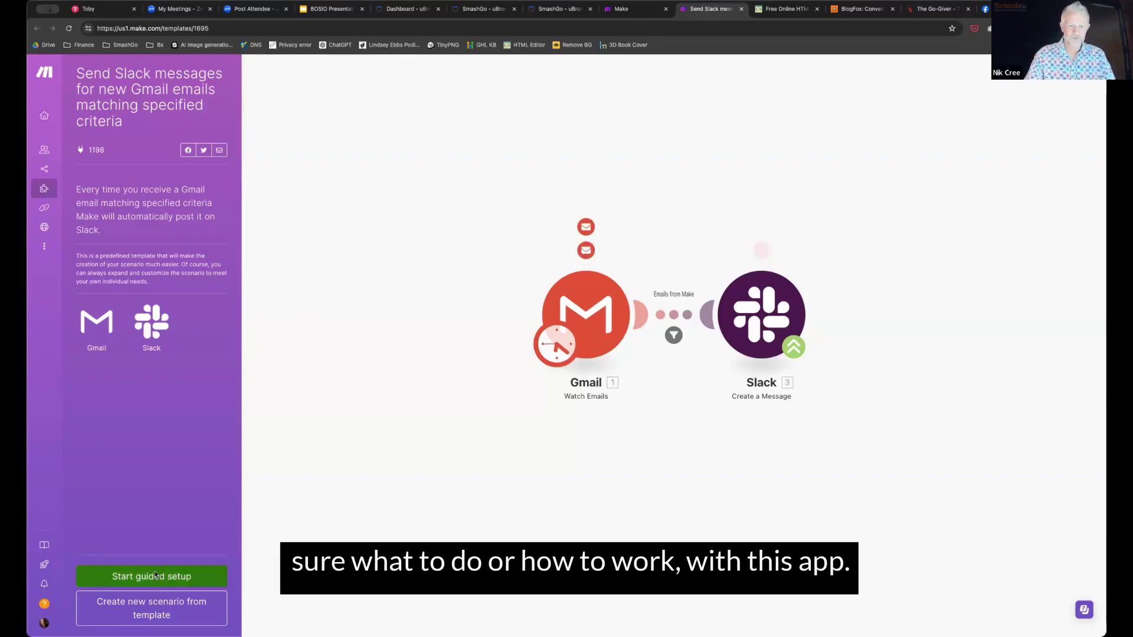
Launch the guided setup for the Gmail Watch Emails to Slack Create a Message template
click(156, 574)
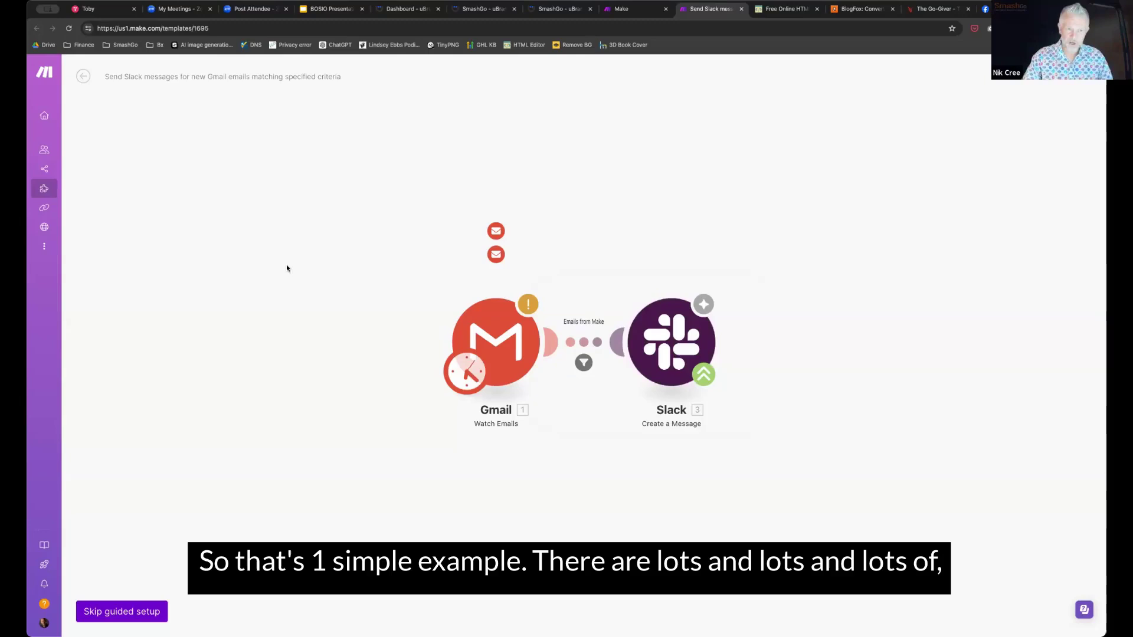
mouse_move(50, 120)
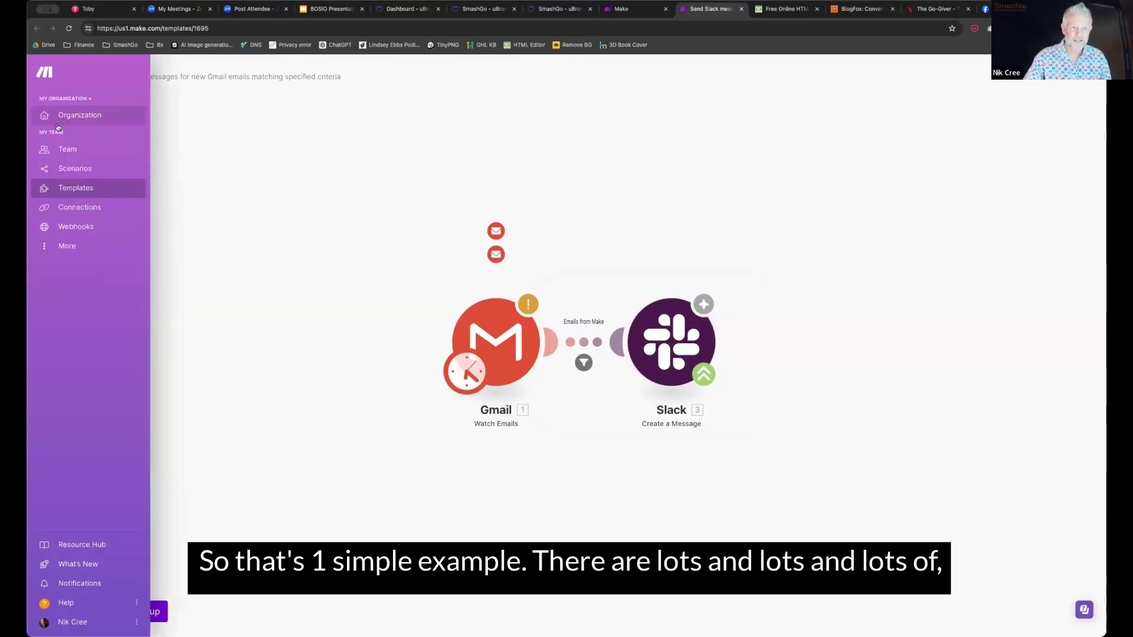
Create a new blank scenario from Scenarios, then switch to the HTML-Online editor
click(74, 168)
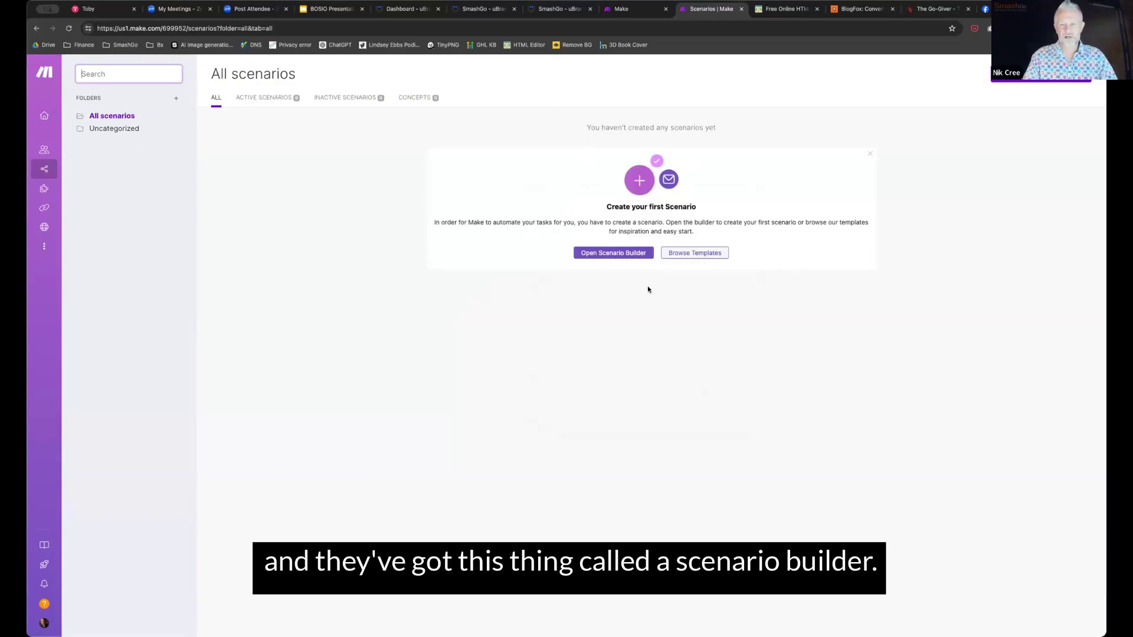
click(589, 253)
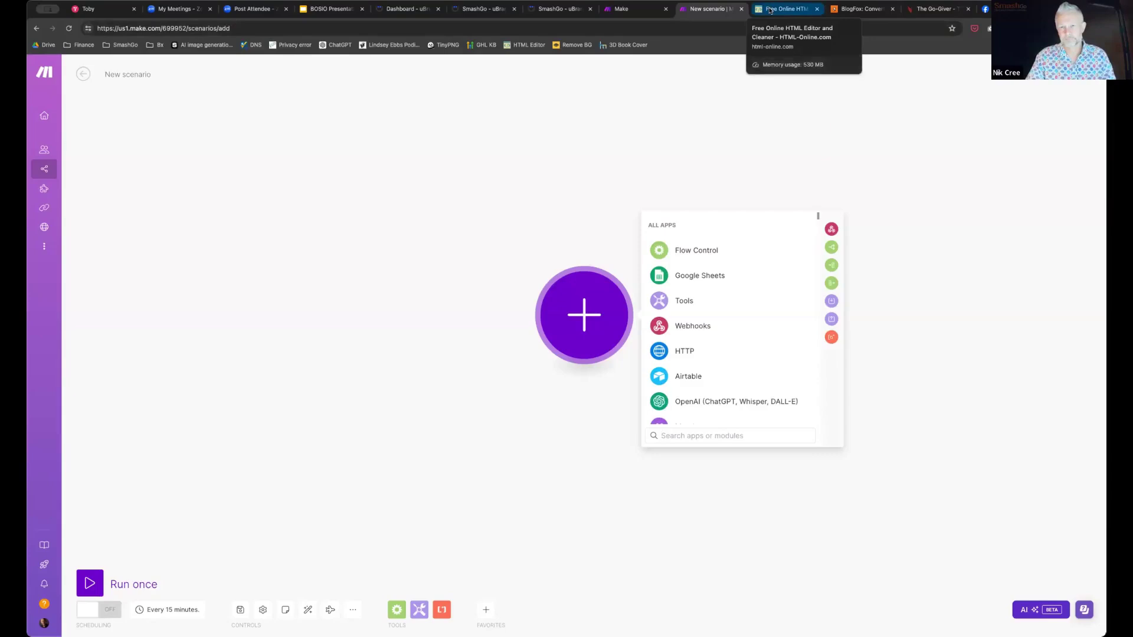
click(779, 10)
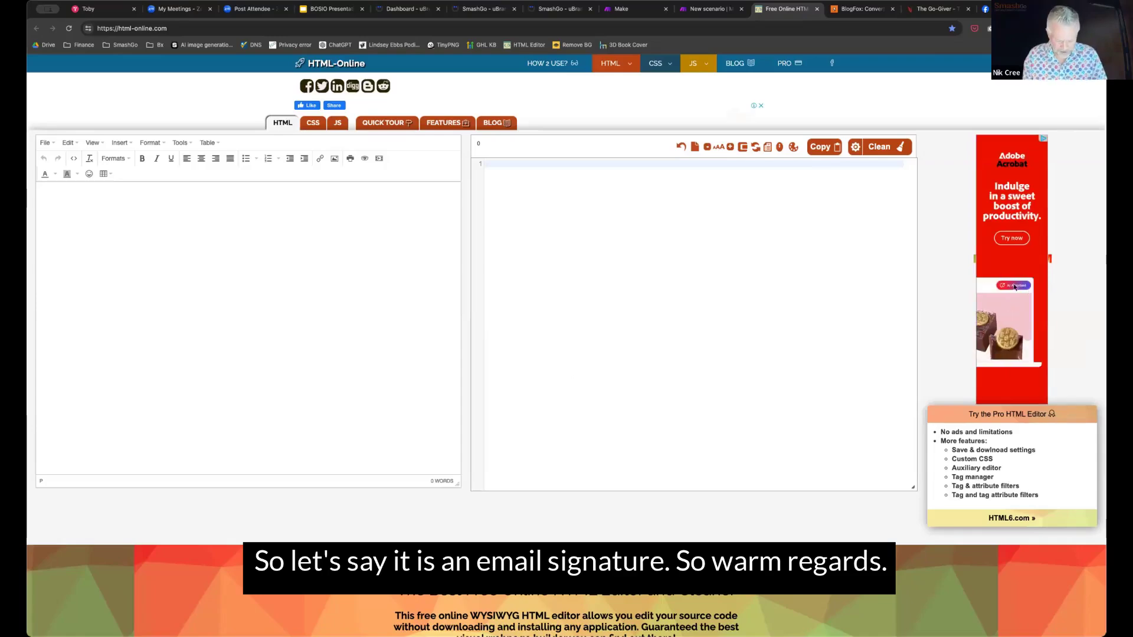
Type the sign-off 'Warm regards' with the sender's full name on the line below
text(Warm regards)
key(Return)
key(Return)
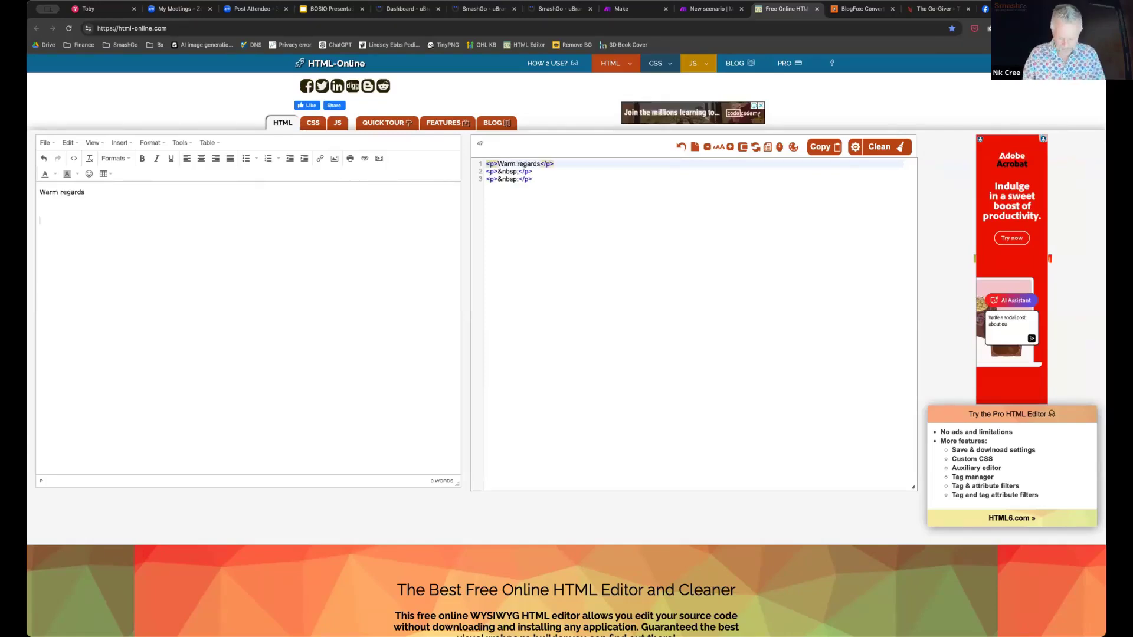
key(Return)
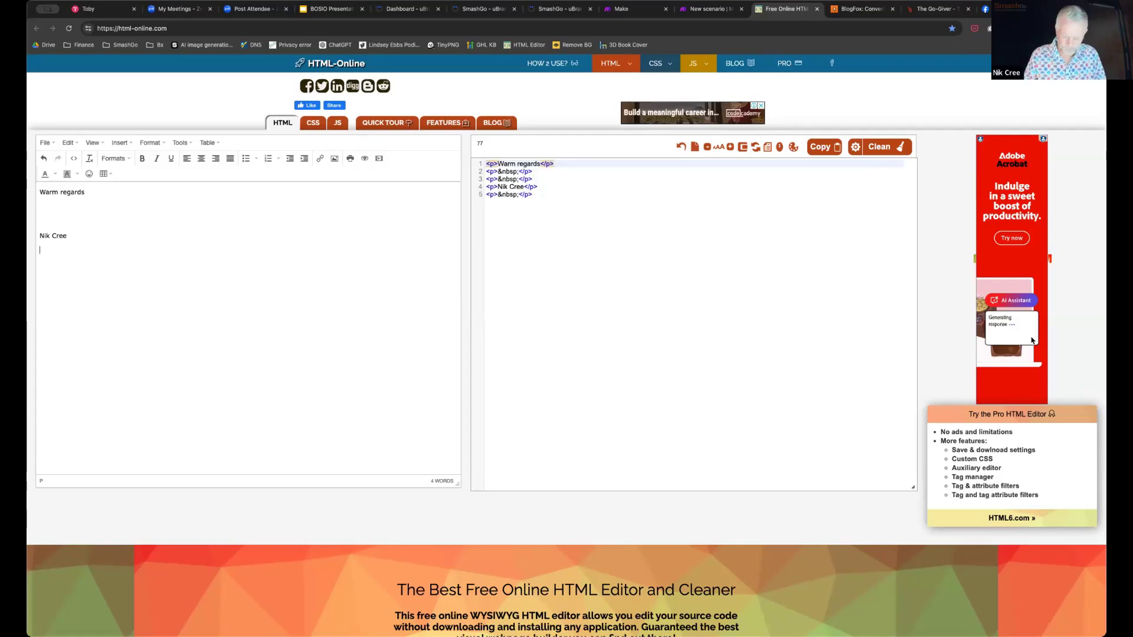
key(BackSpace)
key(shift+Return)
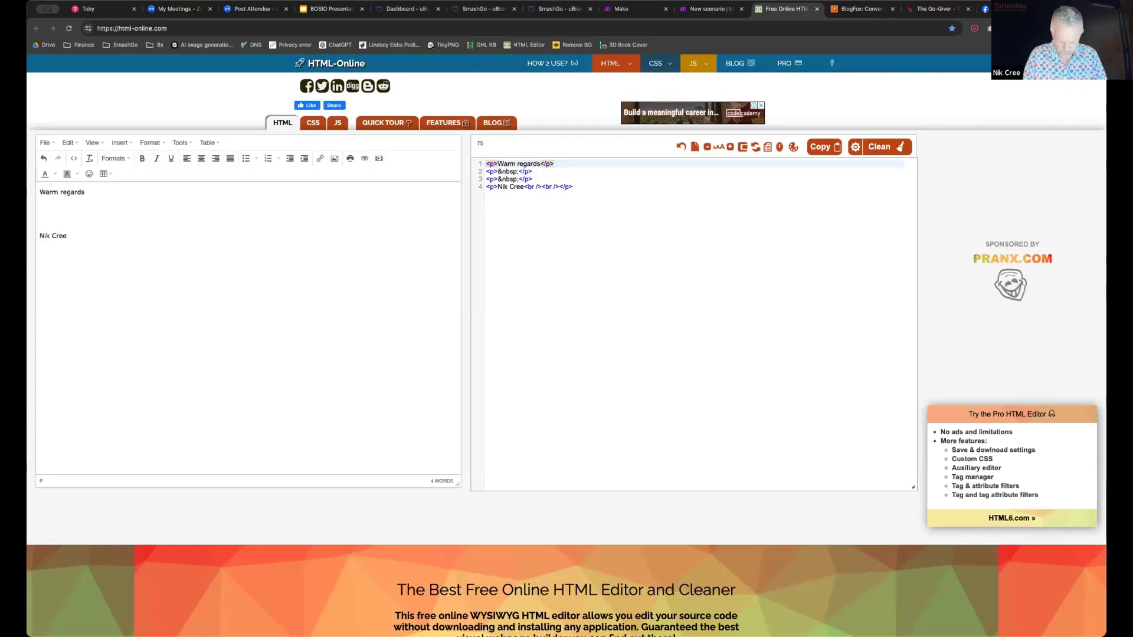
Add the phone number and an auto-linked e-mail address, then bring up the Insert/edit image dialog
key(shift+Return)
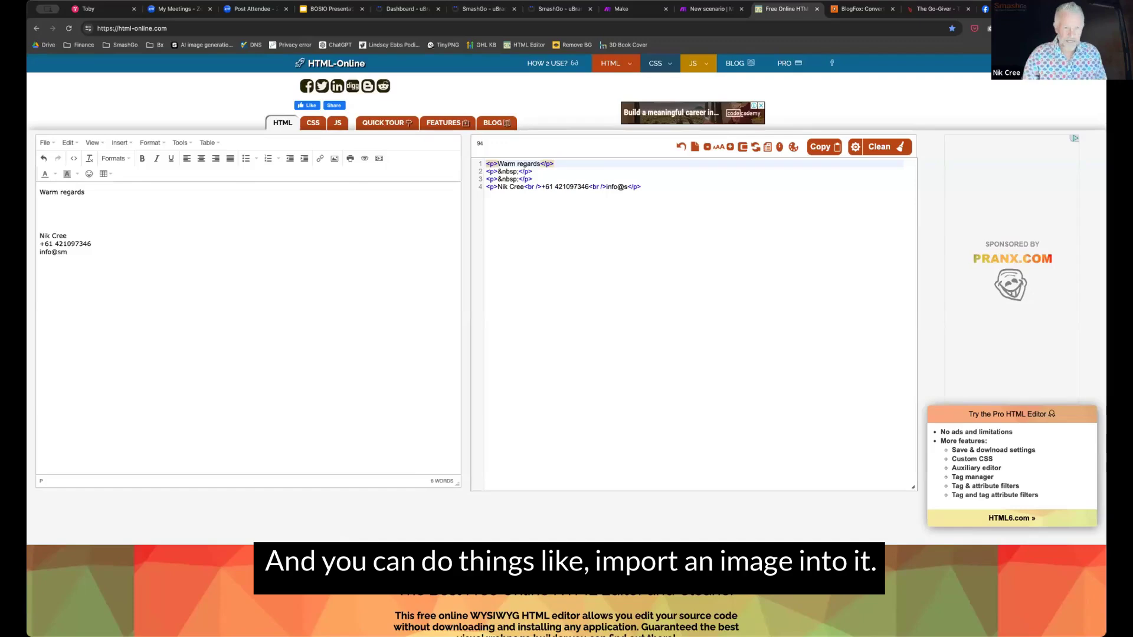
key(space)
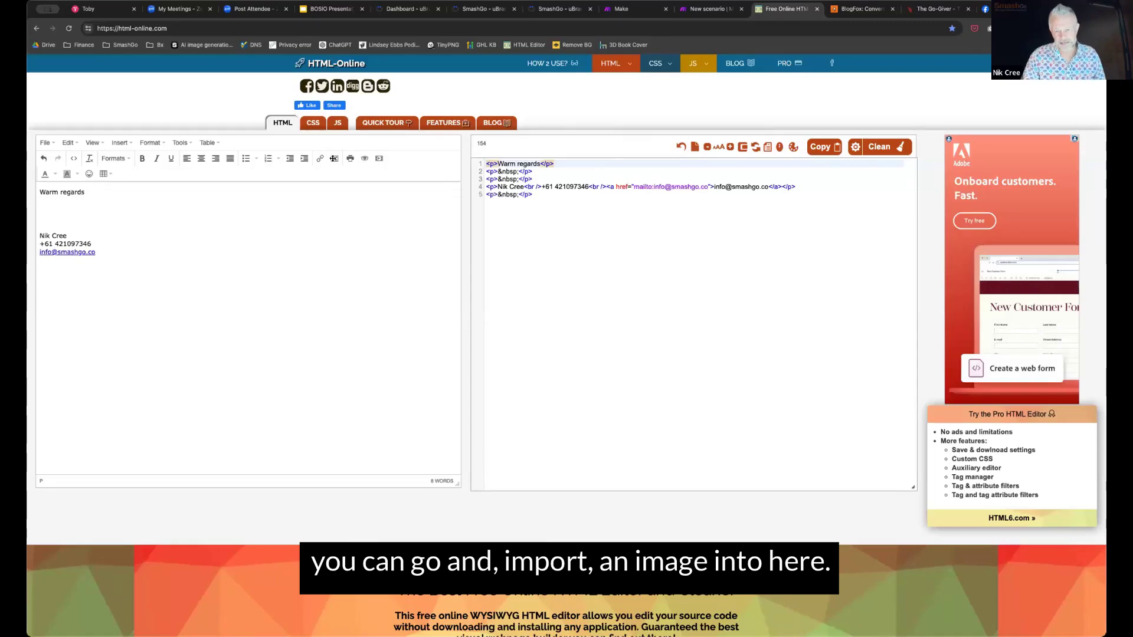
click(333, 158)
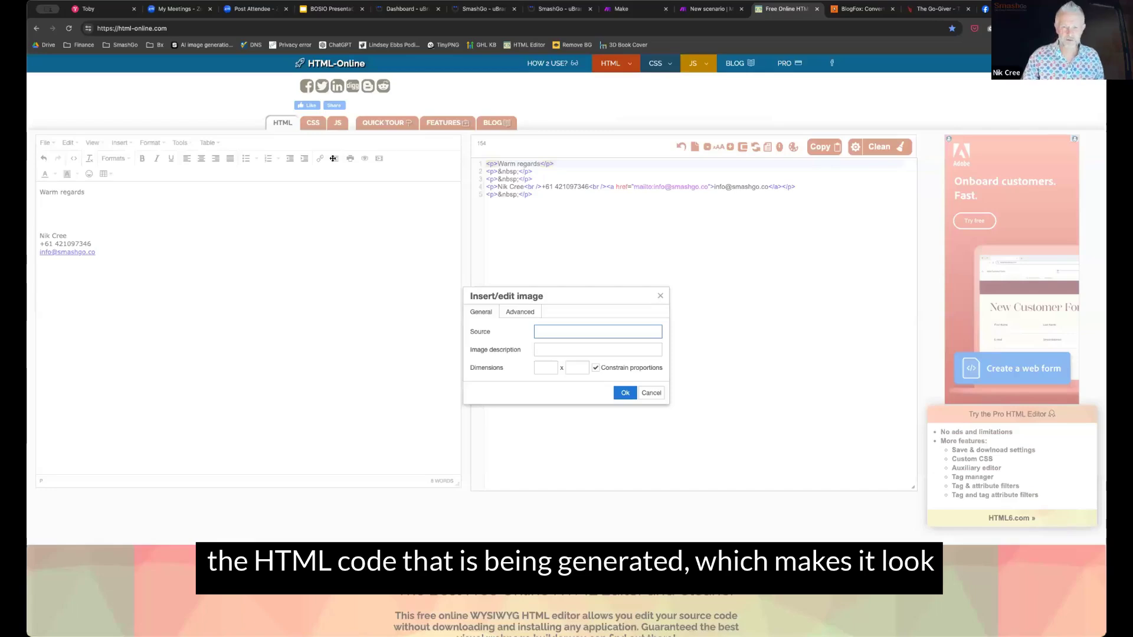
Dismiss the image dialog without inserting anything and delete one blank line above the name
key(Escape)
key(BackSpace)
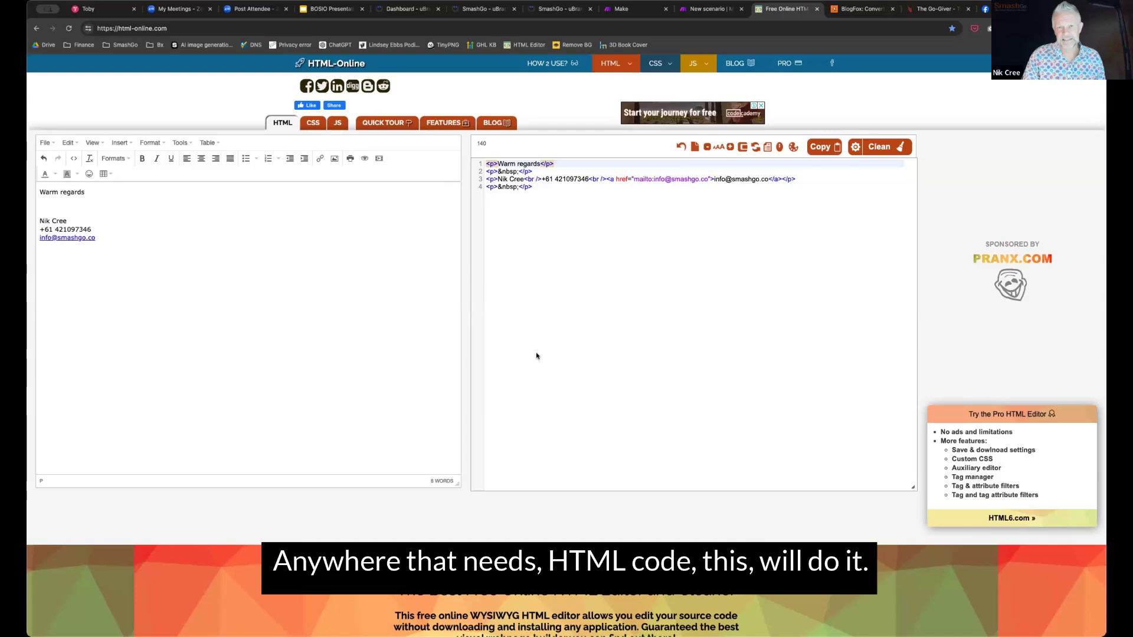
click(577, 344)
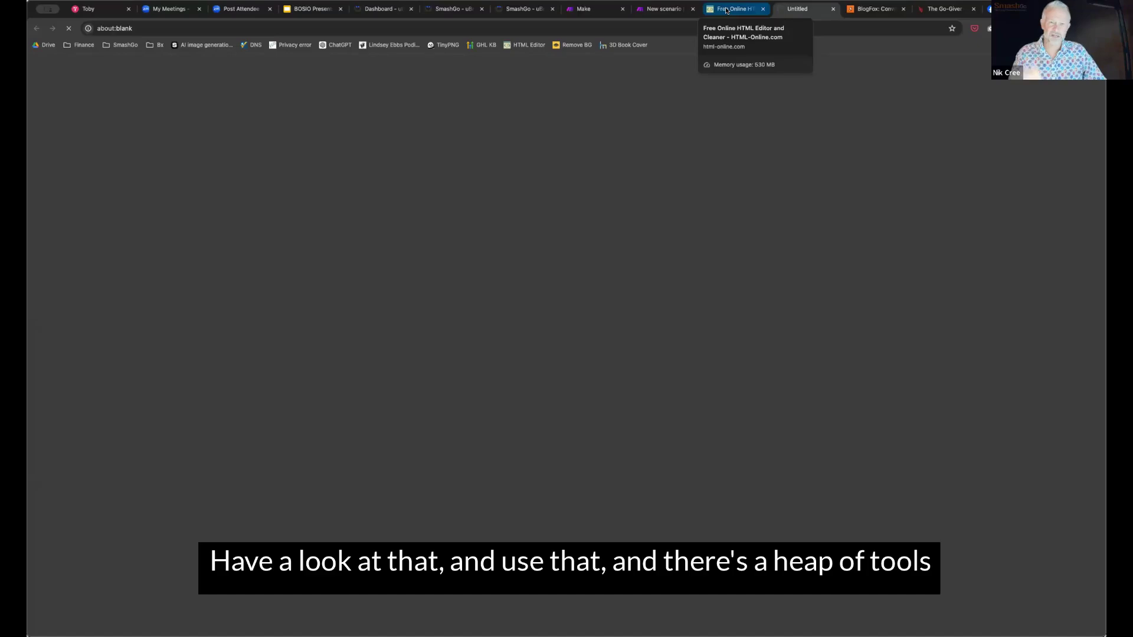
Return to the HTML-Online tab showing the drafted signature beside its source code
click(731, 9)
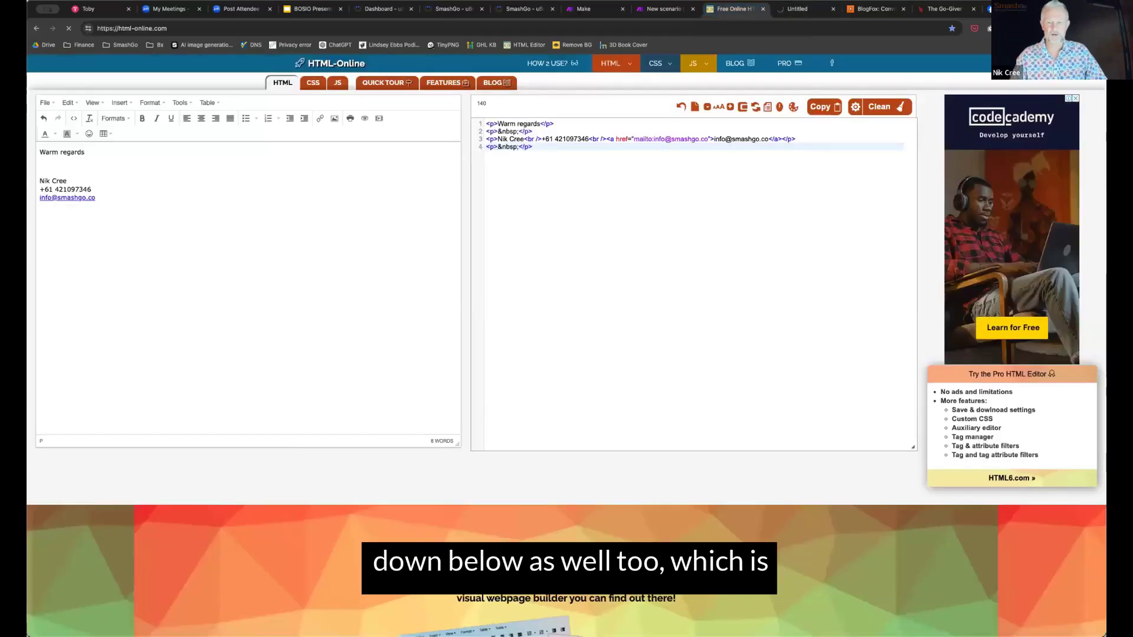